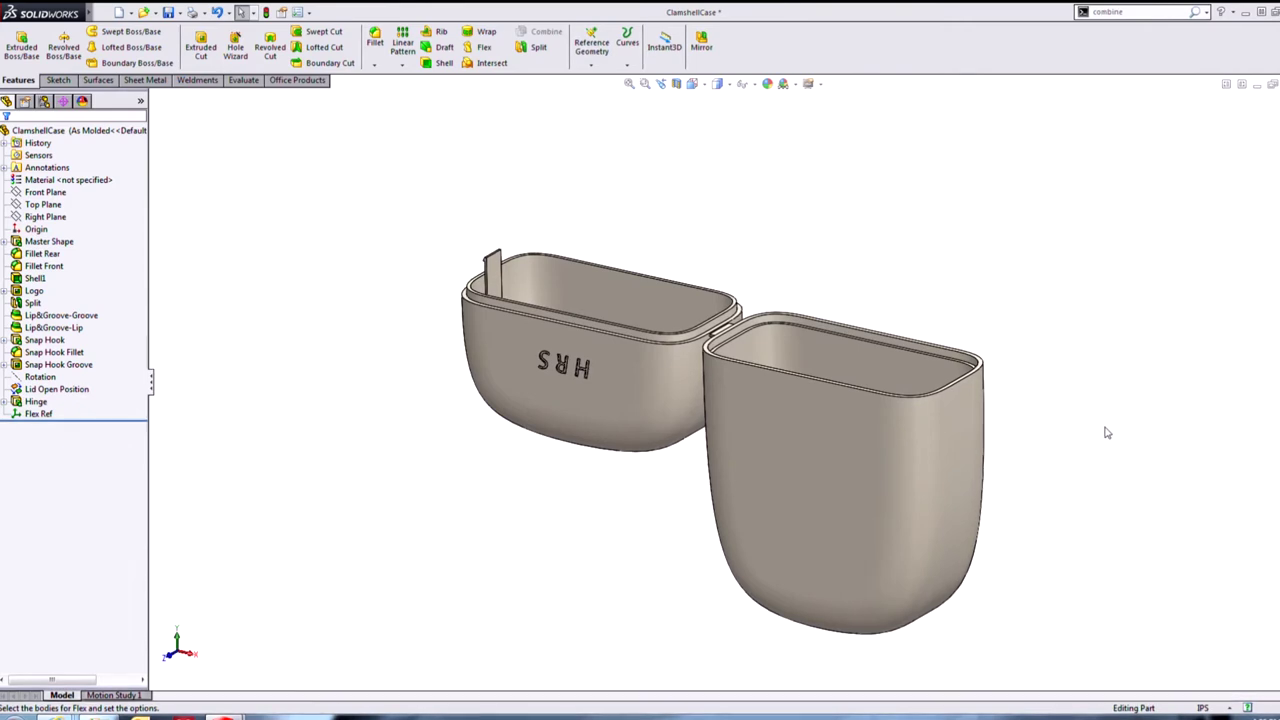
# - Examine the open clamshell case from several angles, focusing on the hinge joining the lid and the base
pyautogui.moveTo(1105, 428); pyautogui.dragTo(1157, 365, button='middle')
pyautogui.scroll(-2, 700, 360)
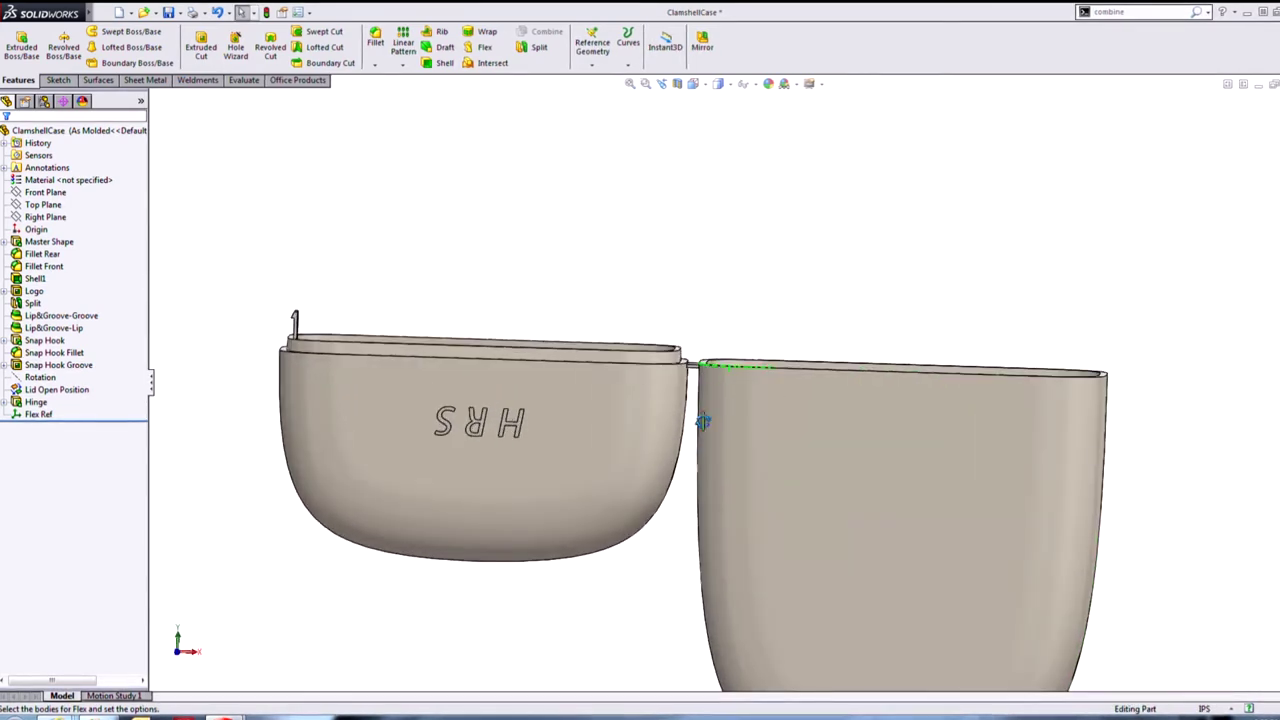
pyautogui.moveTo(703, 421); pyautogui.dragTo(701, 454, button='middle')
pyautogui.scroll(-1, 701, 454)
pyautogui.scroll(2, 701, 456)
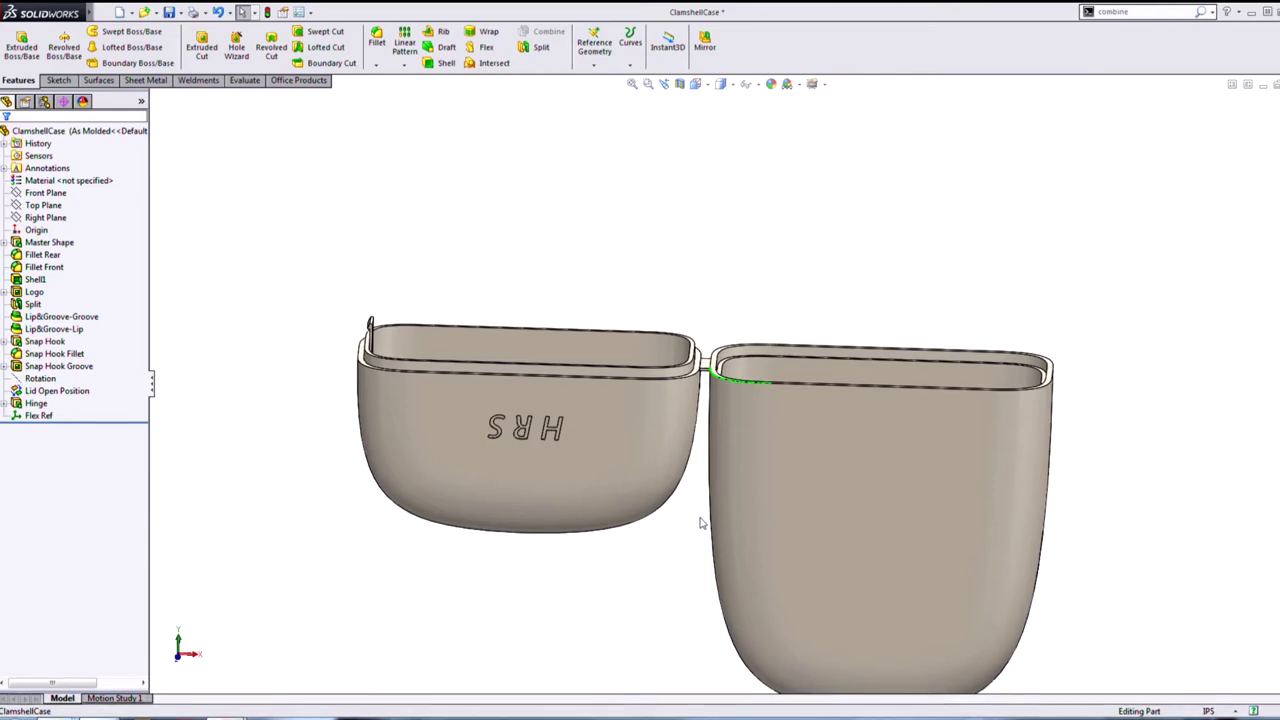
pyautogui.scroll(1, 671, 563)
pyautogui.moveTo(671, 563); pyautogui.dragTo(640, 580, button='middle')
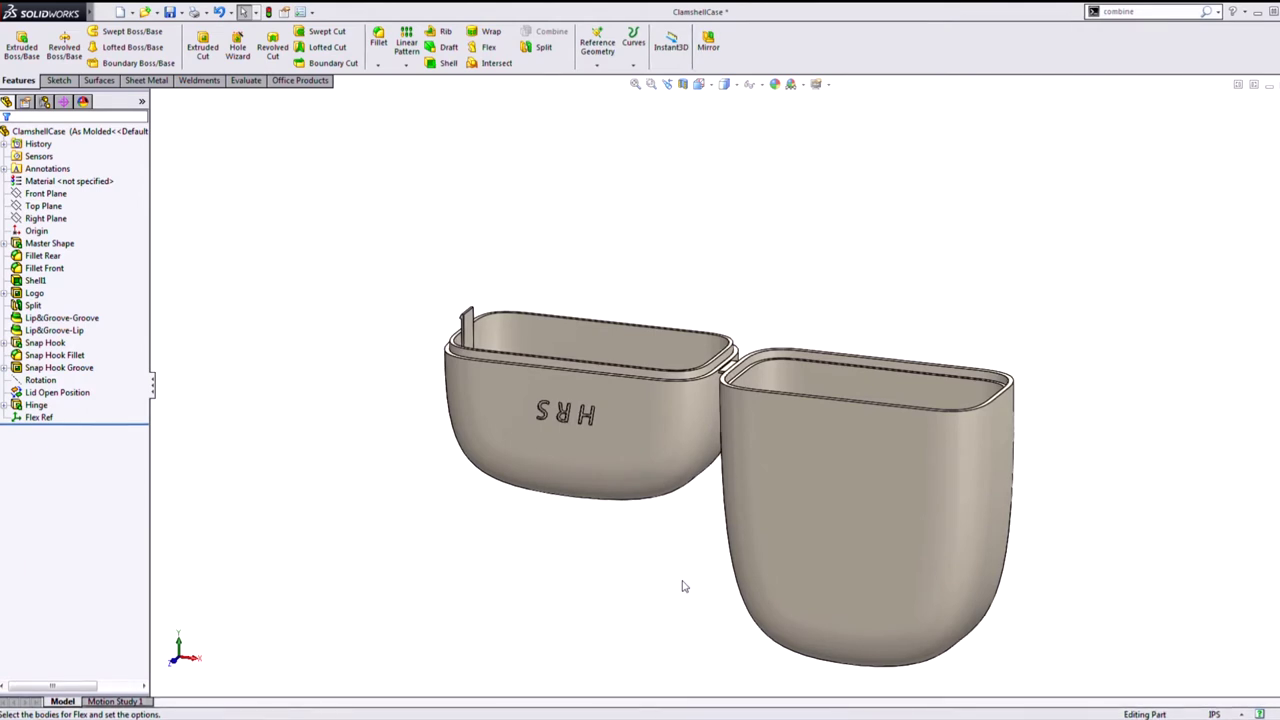
pyautogui.hotkey('ctrl', 'Up')
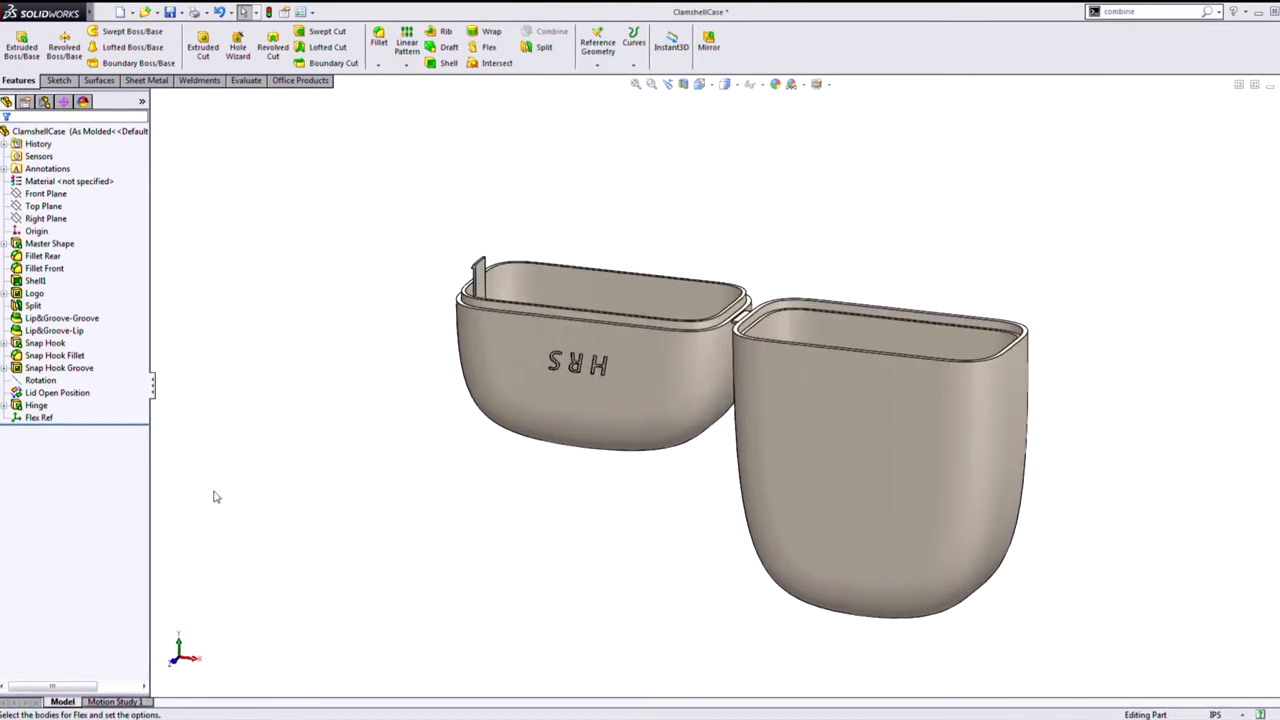
# - Roll the model history back to just before the Split feature and view the closed one-piece case
pyautogui.rightClick(38, 306)
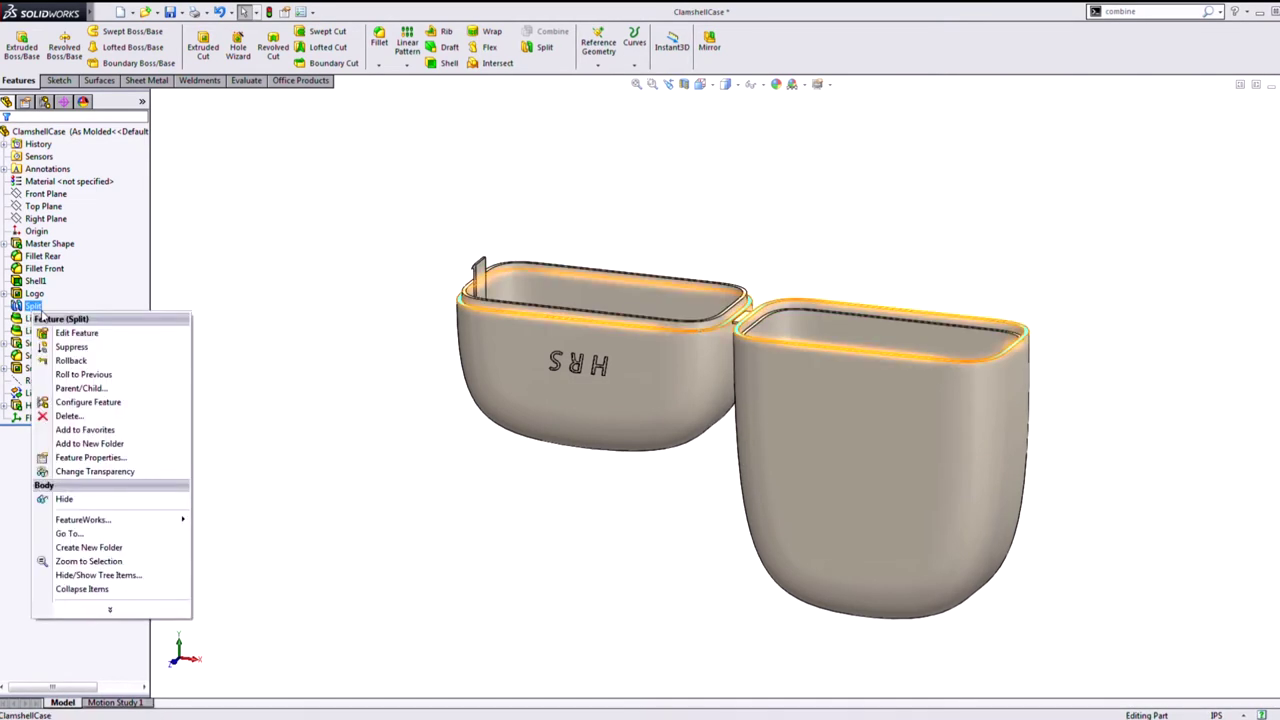
pyautogui.click(70, 360)
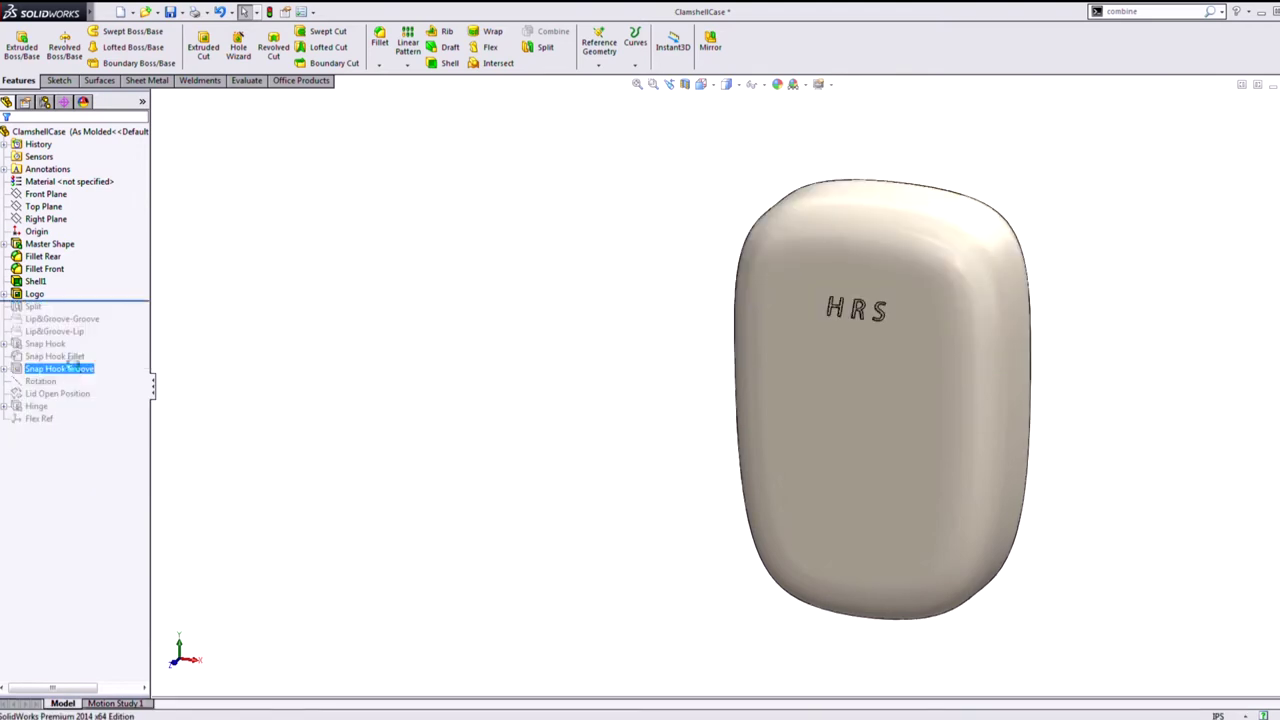
pyautogui.scroll(-1, 1050, 514)
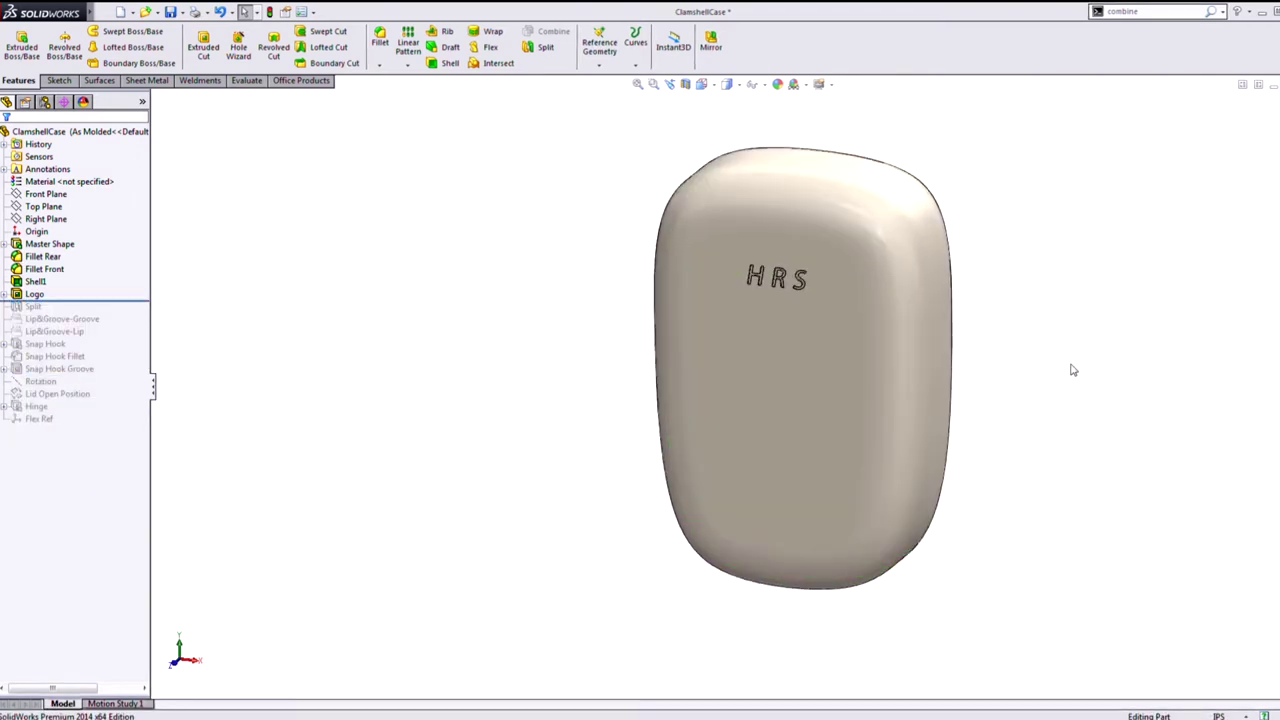
pyautogui.scroll(-1, 1069, 362)
pyautogui.scroll(1, 980, 245)
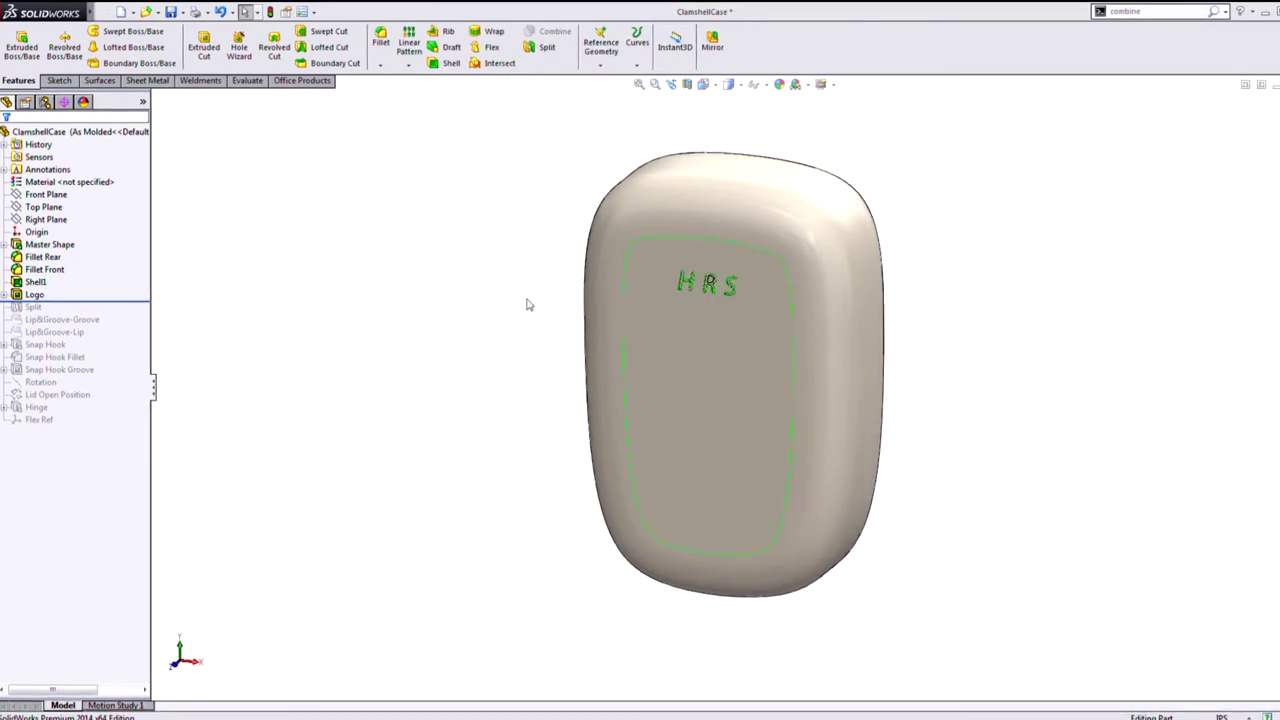
# - Roll the history forward in stages through Split, the Lip&Groove features, the Snap Hook features and Rotation
pyautogui.moveTo(113, 300); pyautogui.dragTo(113, 319)
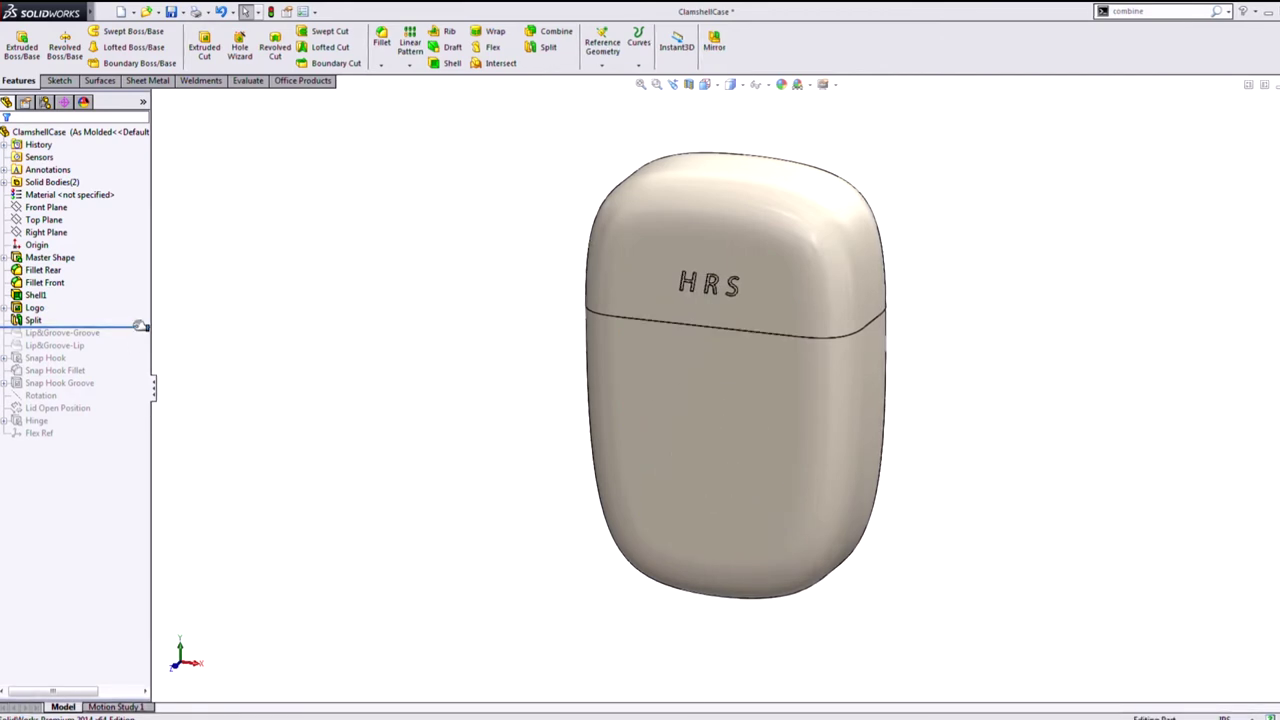
pyautogui.moveTo(140, 326); pyautogui.dragTo(140, 350)
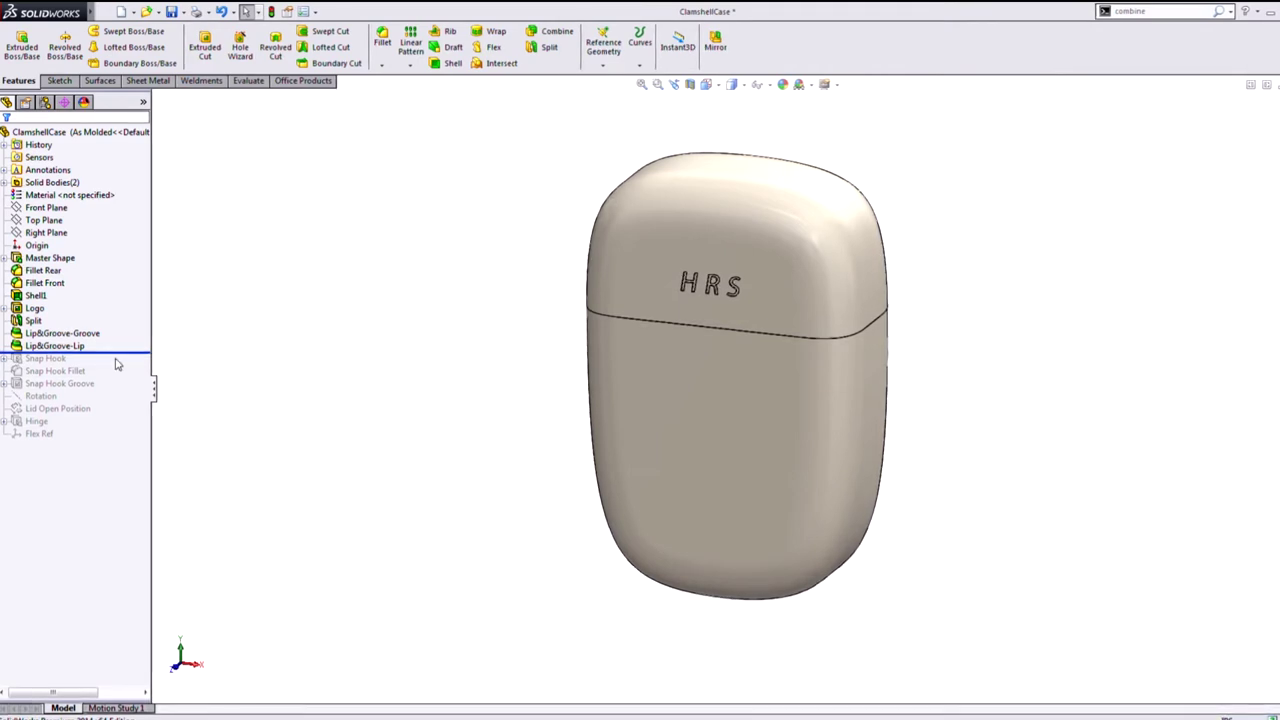
pyautogui.moveTo(120, 350); pyautogui.dragTo(138, 389)
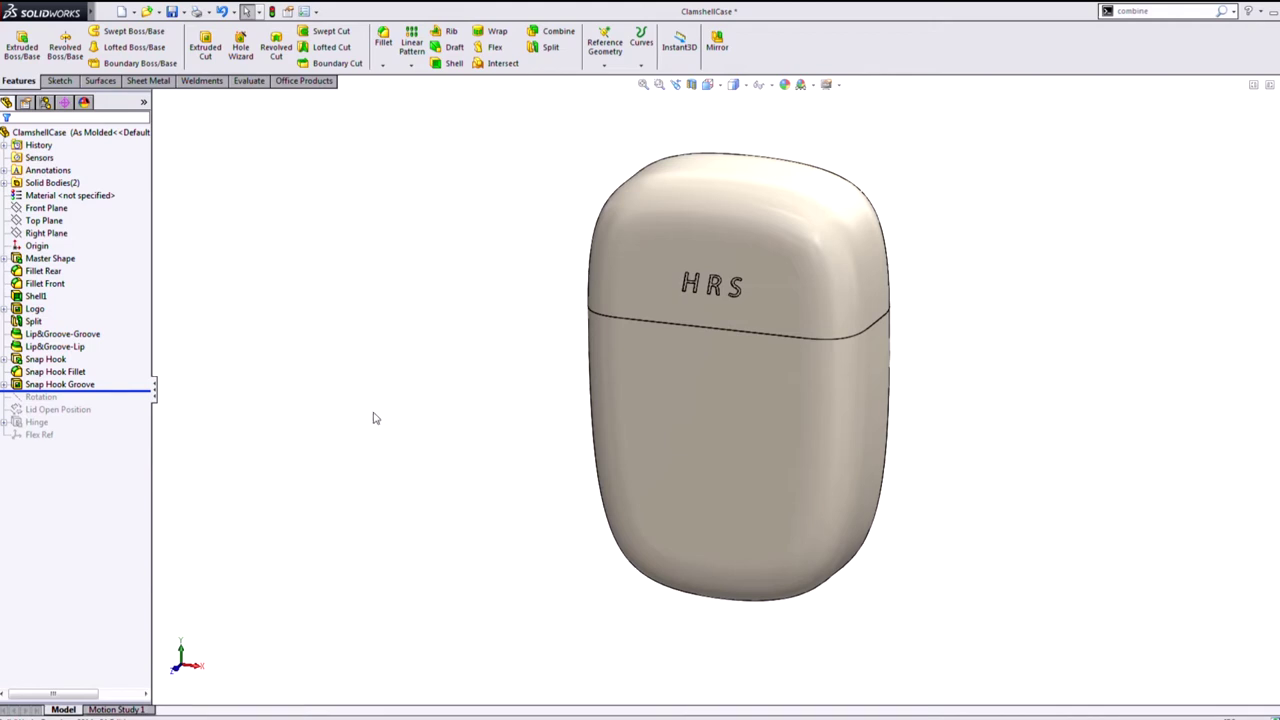
pyautogui.moveTo(138, 389); pyautogui.dragTo(132, 403)
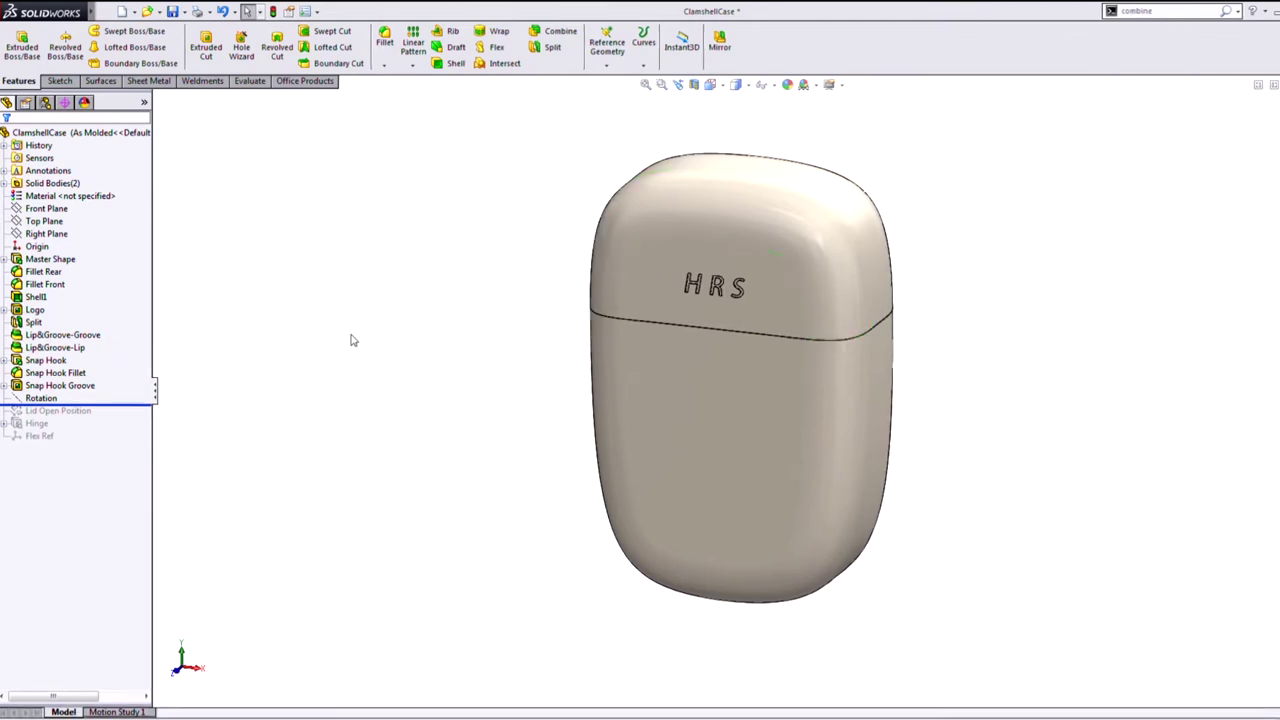
# - Roll the history forward past Lid Open Position and inspect the Rotation sketch line between the two halves
pyautogui.moveTo(128, 405); pyautogui.dragTo(128, 418)
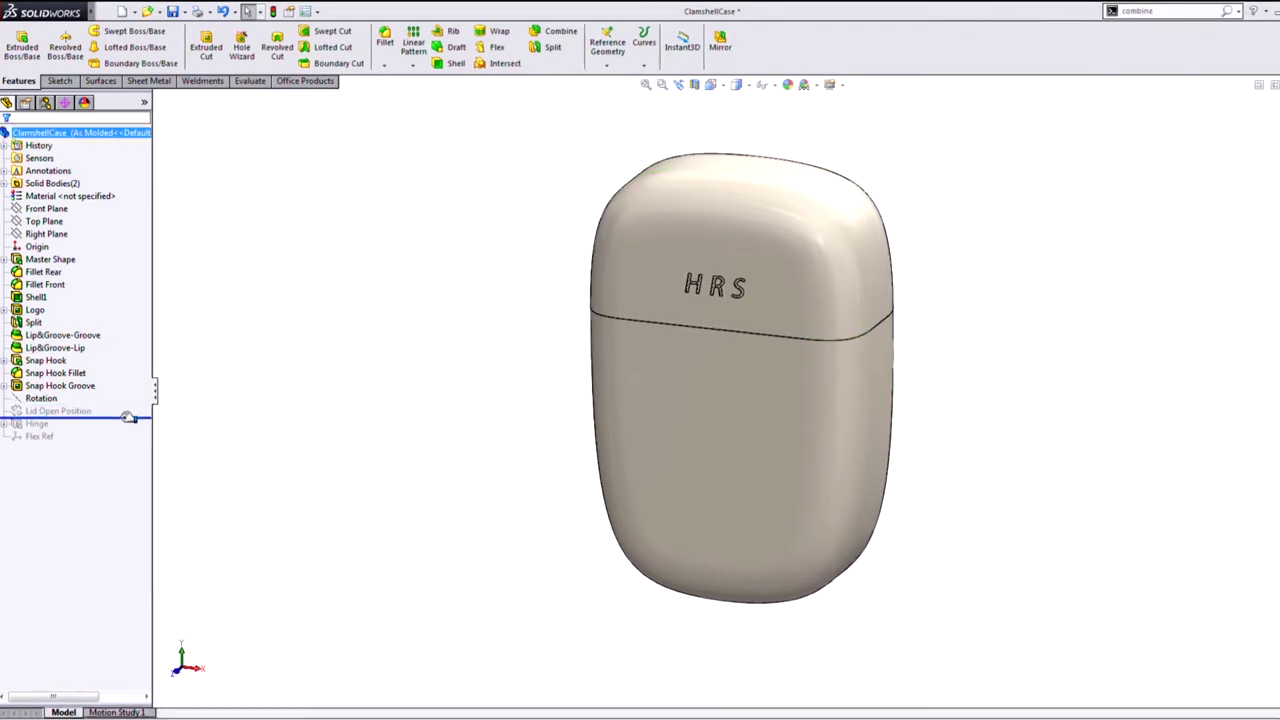
pyautogui.click(40, 399)
pyautogui.moveTo(400, 478); pyautogui.dragTo(450, 466, button='middle')
pyautogui.scroll(-3, 556, 366)
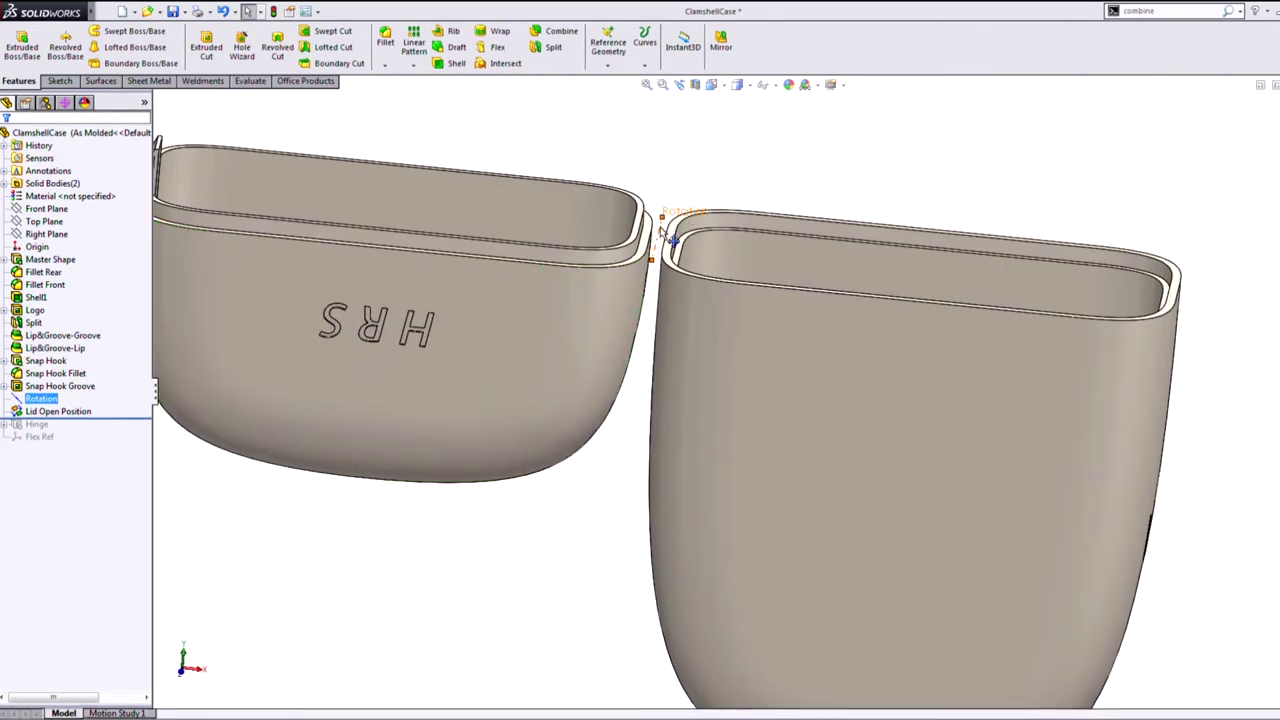
pyautogui.scroll(1, 587, 542)
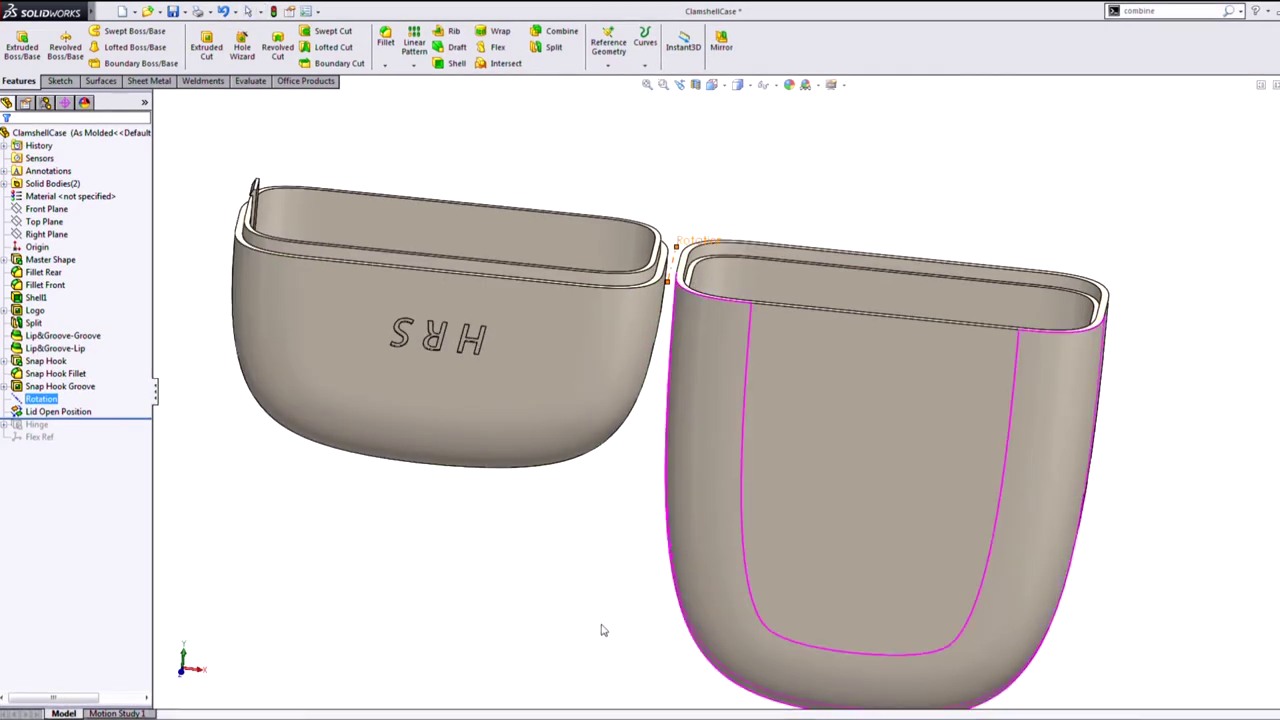
pyautogui.moveTo(600, 629)
pyautogui.mouseDown(button='middle')
pyautogui.moveTo(594, 557)
pyautogui.moveTo(606, 571)
pyautogui.moveTo(637, 569)
pyautogui.moveTo(621, 615)
pyautogui.mouseUp(button='middle')
pyautogui.scroll(-4, 714, 393)
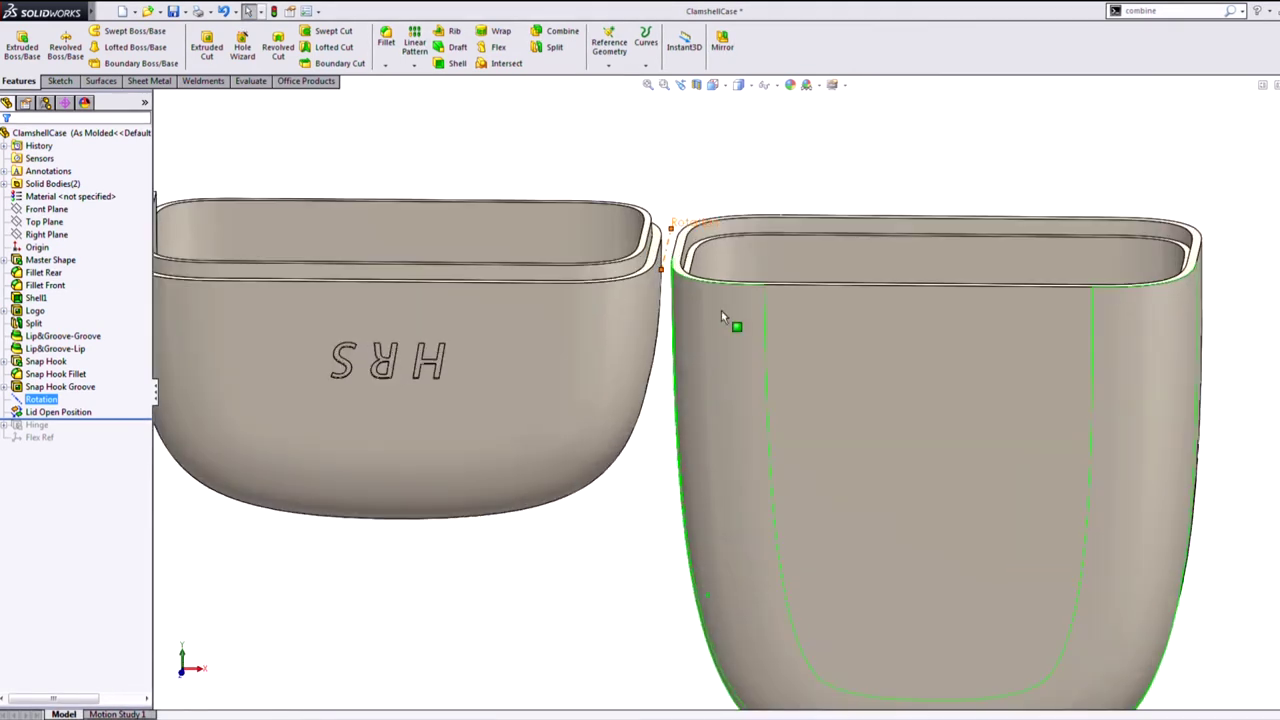
pyautogui.click(698, 196)
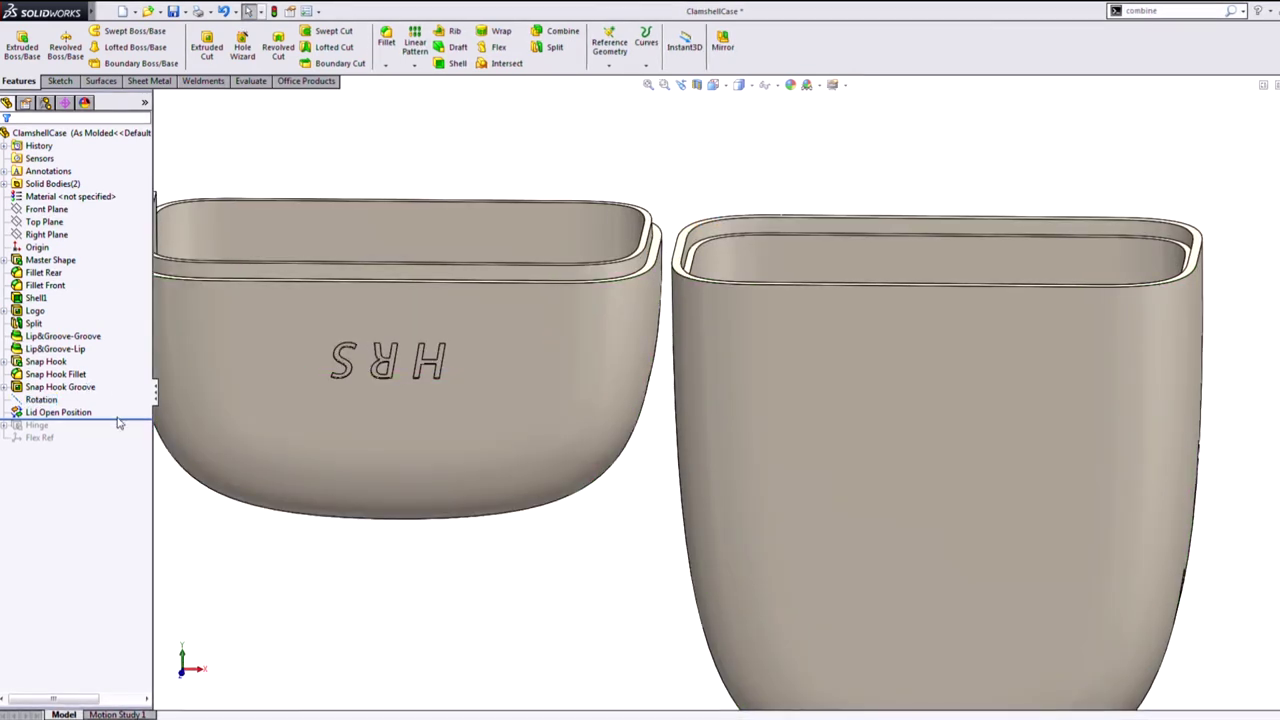
# - Roll the history forward past Hinge and inspect the hinge strip connecting the lid and the base
pyautogui.moveTo(118, 418); pyautogui.dragTo(55, 431)
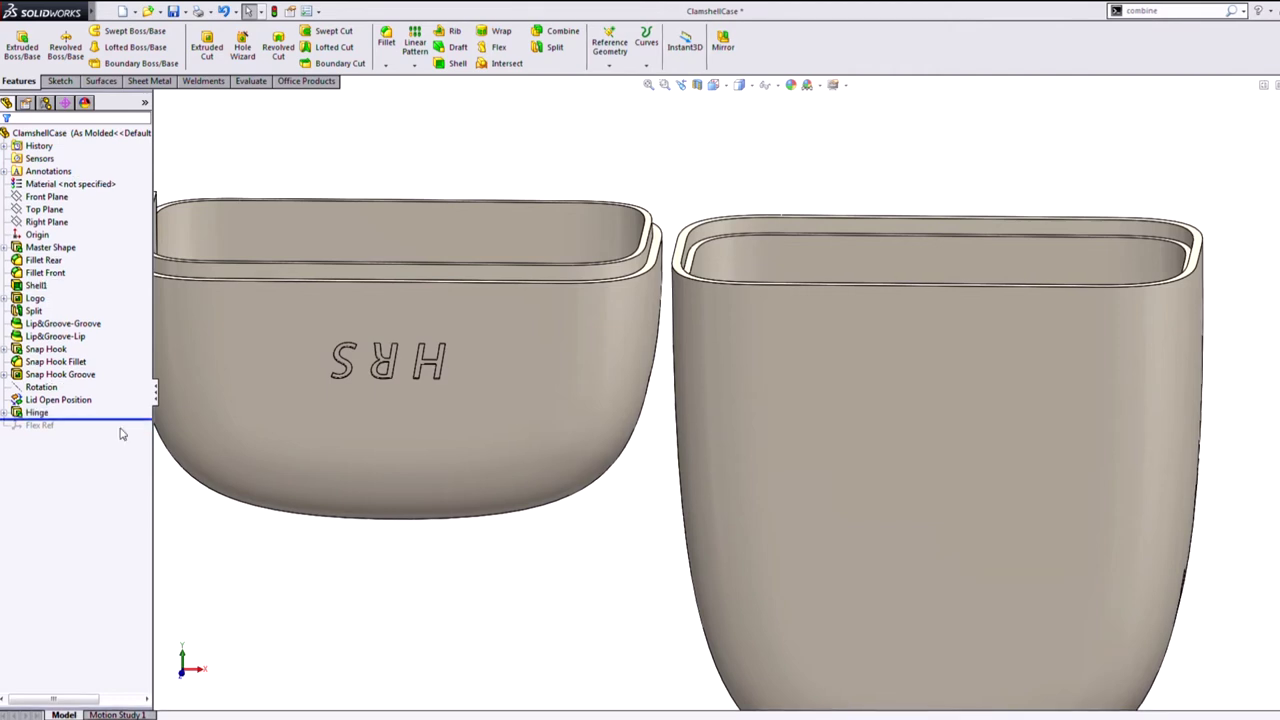
pyautogui.click(37, 412)
pyautogui.scroll(-3, 720, 155)
pyautogui.click(720, 155)
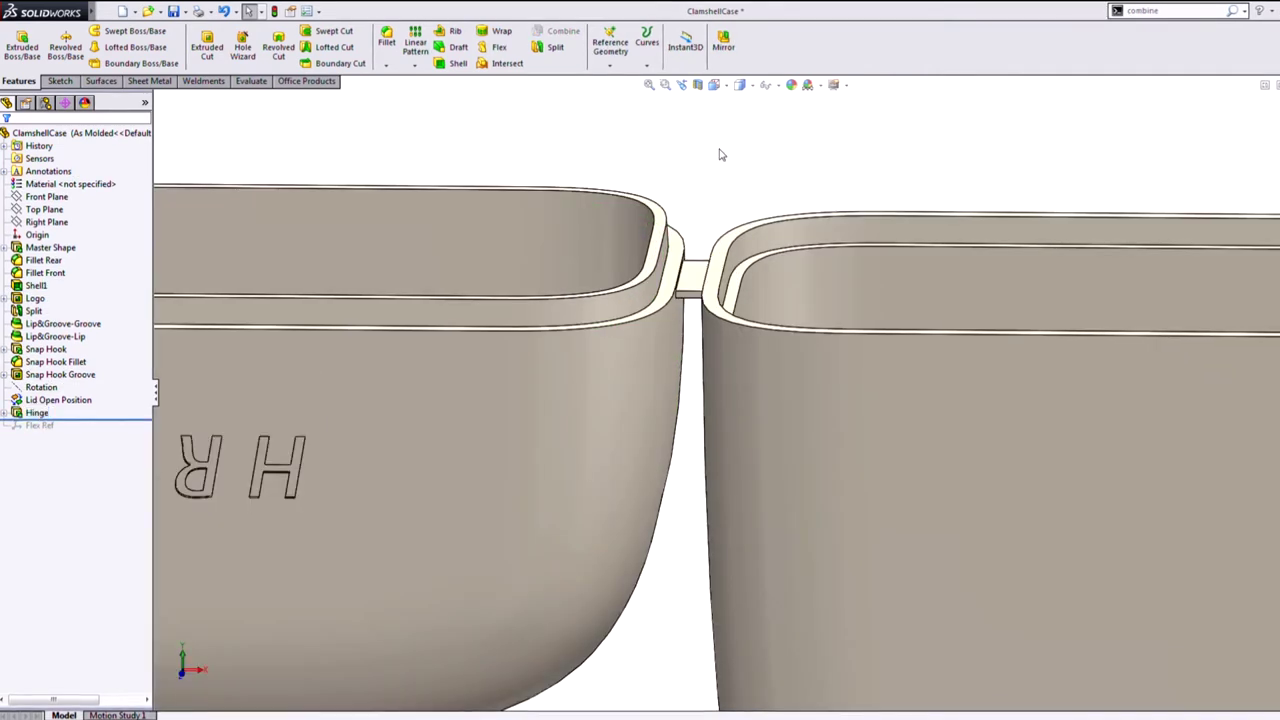
pyautogui.scroll(5, 722, 170)
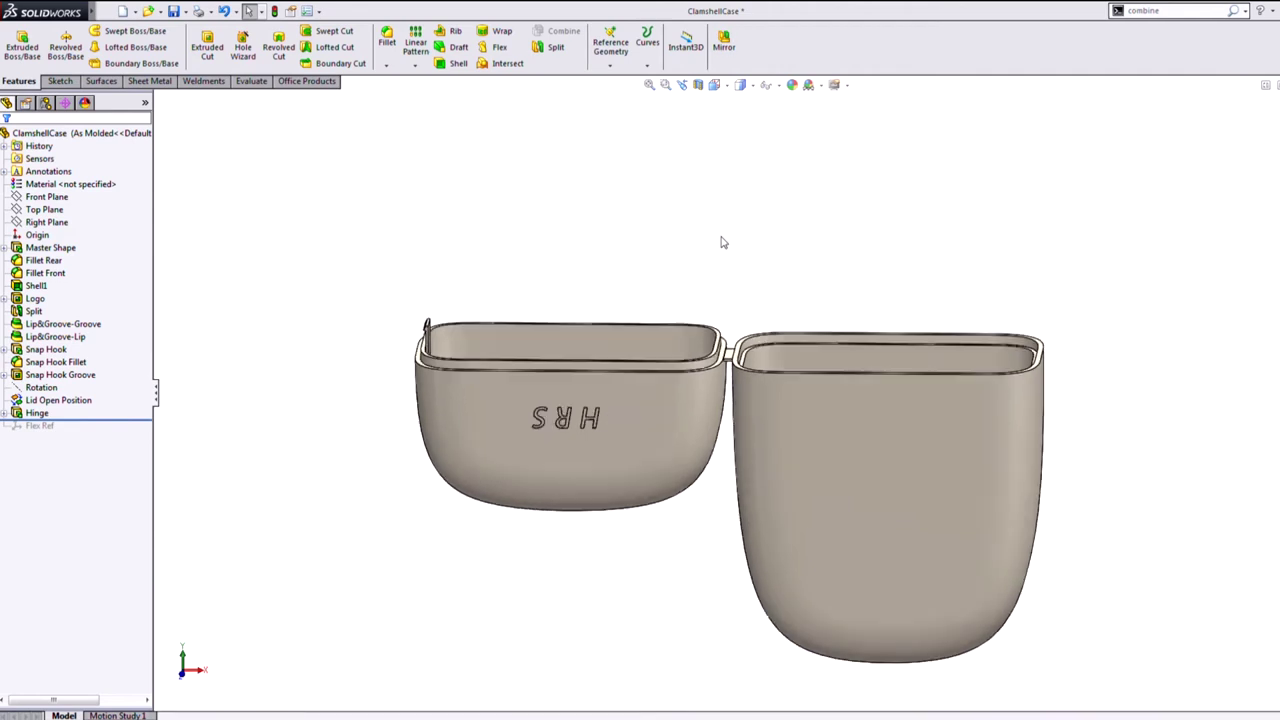
pyautogui.moveTo(723, 557); pyautogui.dragTo(727, 503, button='middle')
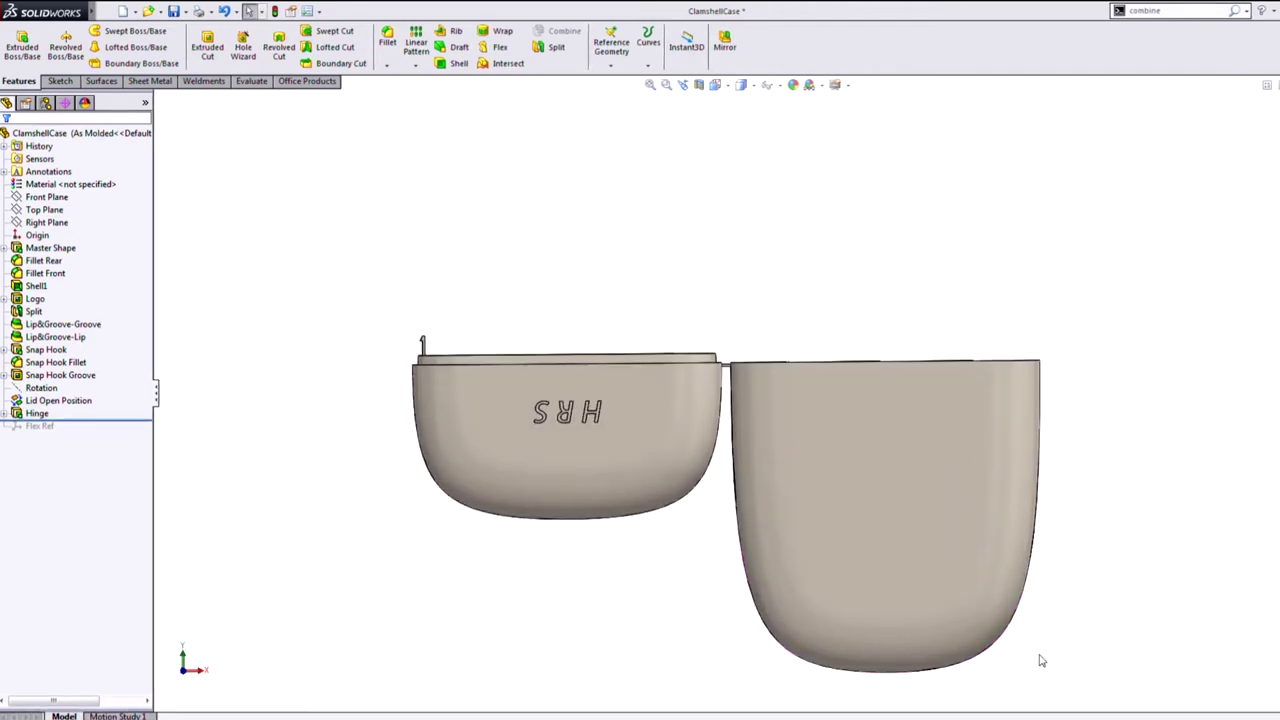
pyautogui.scroll(1, 1040, 660)
pyautogui.scroll(-1, 1040, 660)
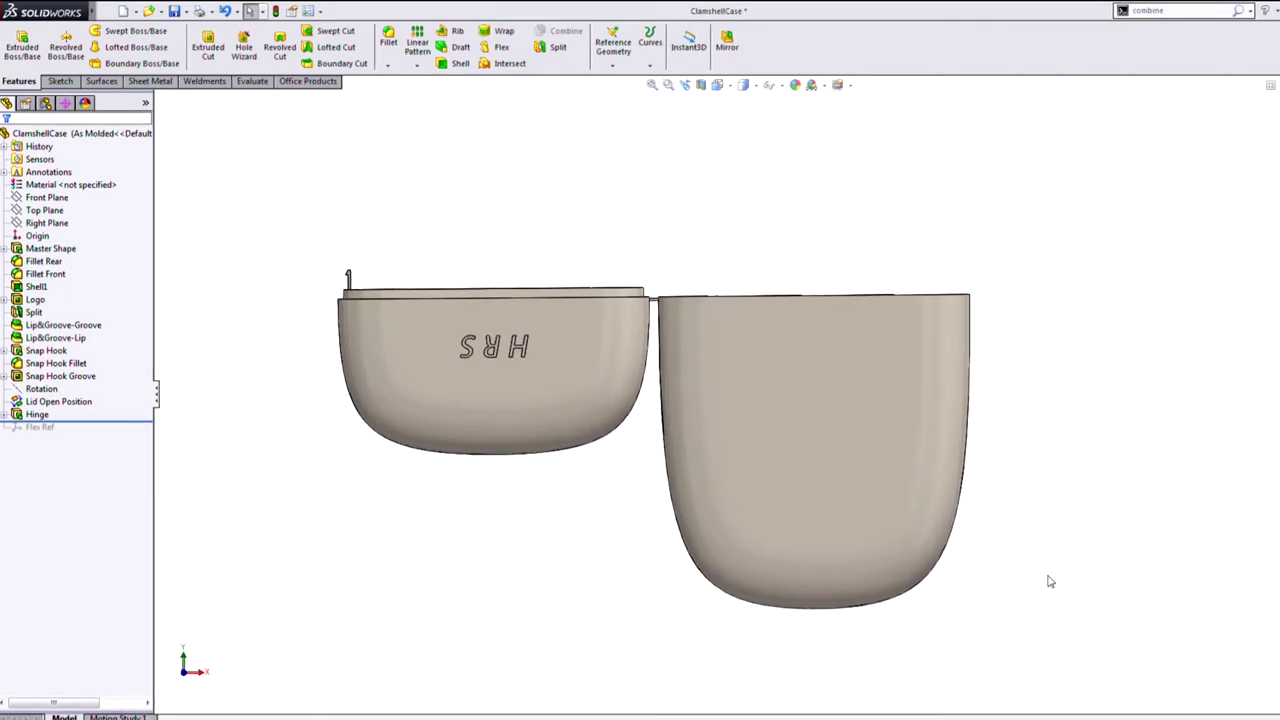
pyautogui.moveTo(1057, 440); pyautogui.dragTo(1017, 491, button='middle')
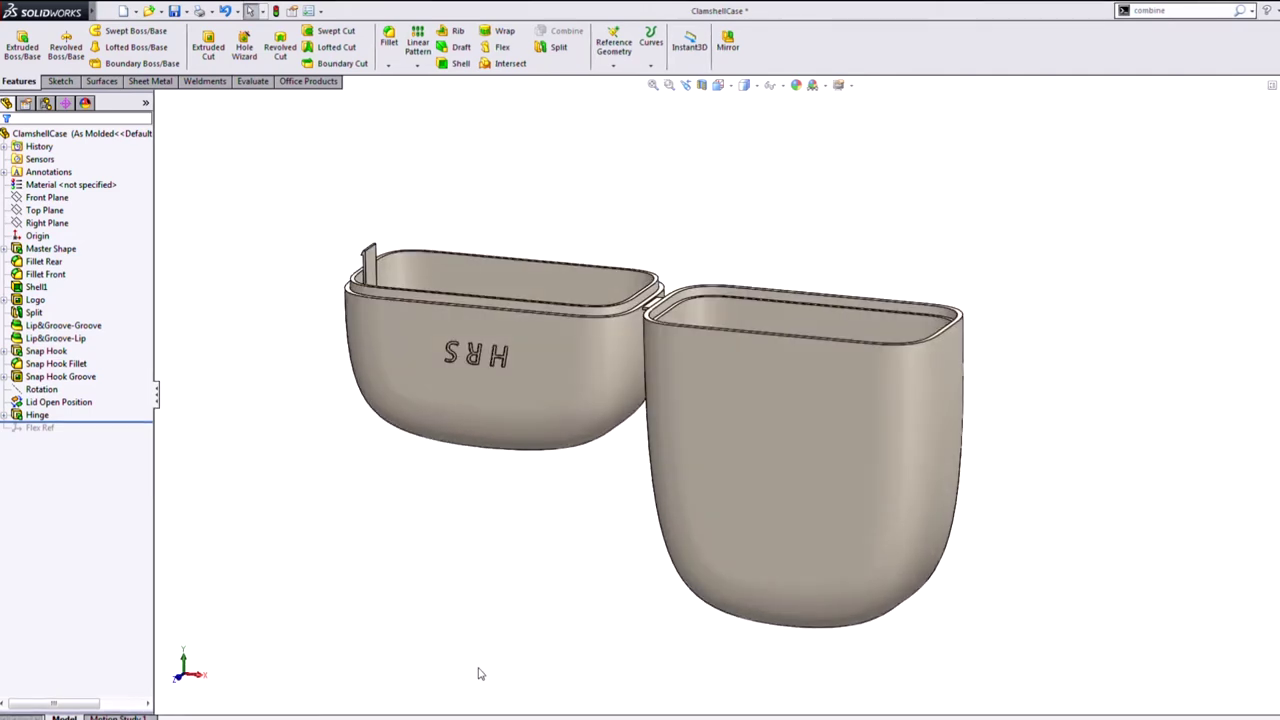
# - Roll the history forward to the end and display the Flex Ref coordinate system at the hinge
pyautogui.moveTo(83, 429); pyautogui.dragTo(81, 440)
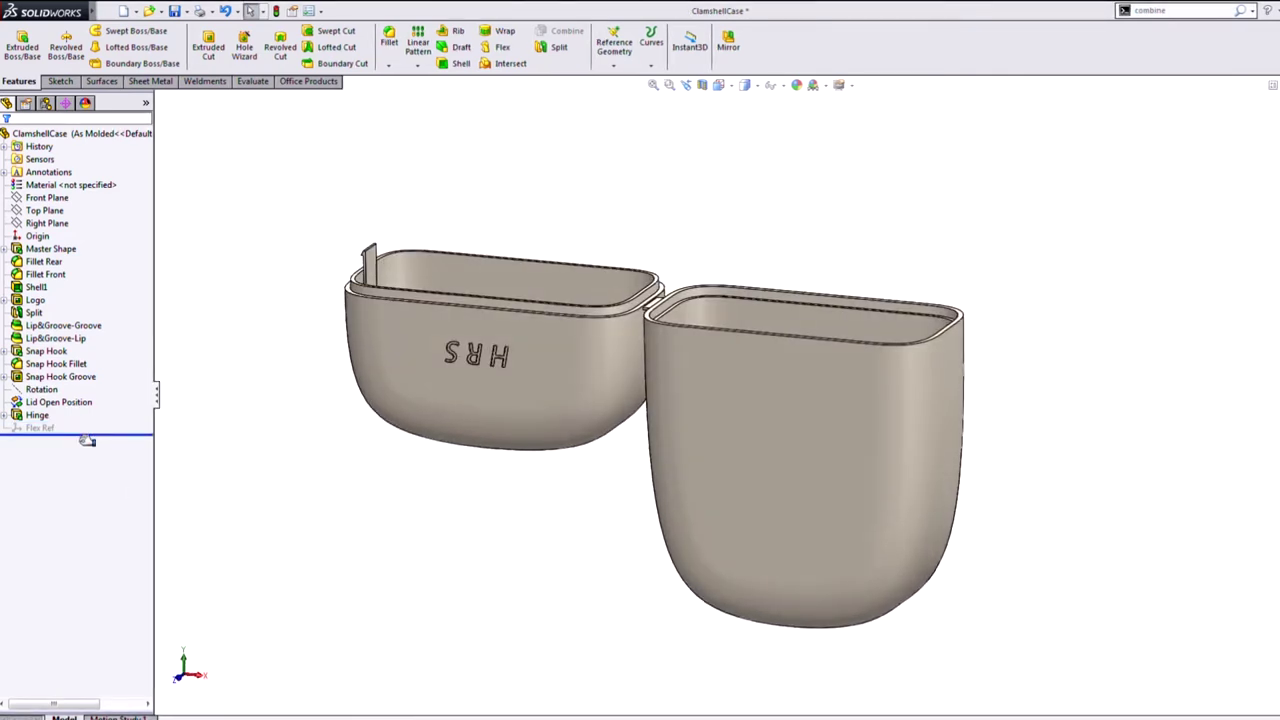
pyautogui.click(45, 429)
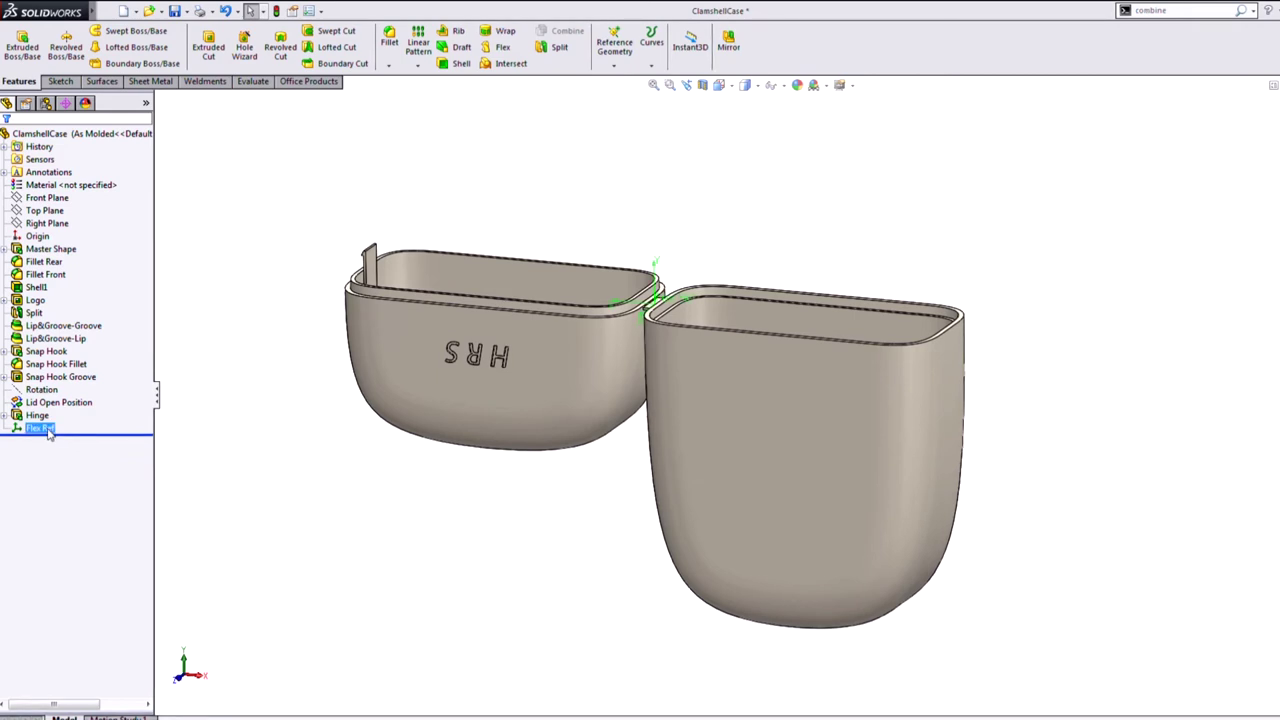
pyautogui.click(337, 476)
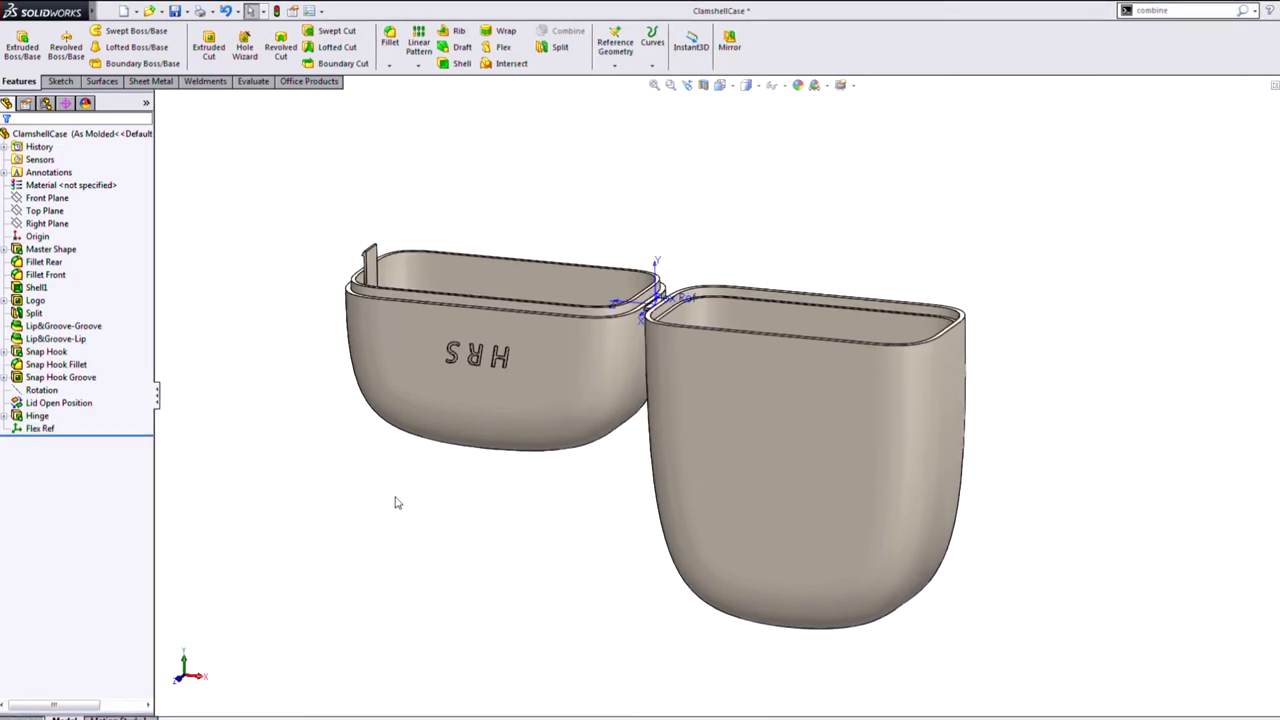
# - Start a bending Flex on the hinged case body and place its triad at the Flex Ref coordinate system
pyautogui.rightClick(374, 495)
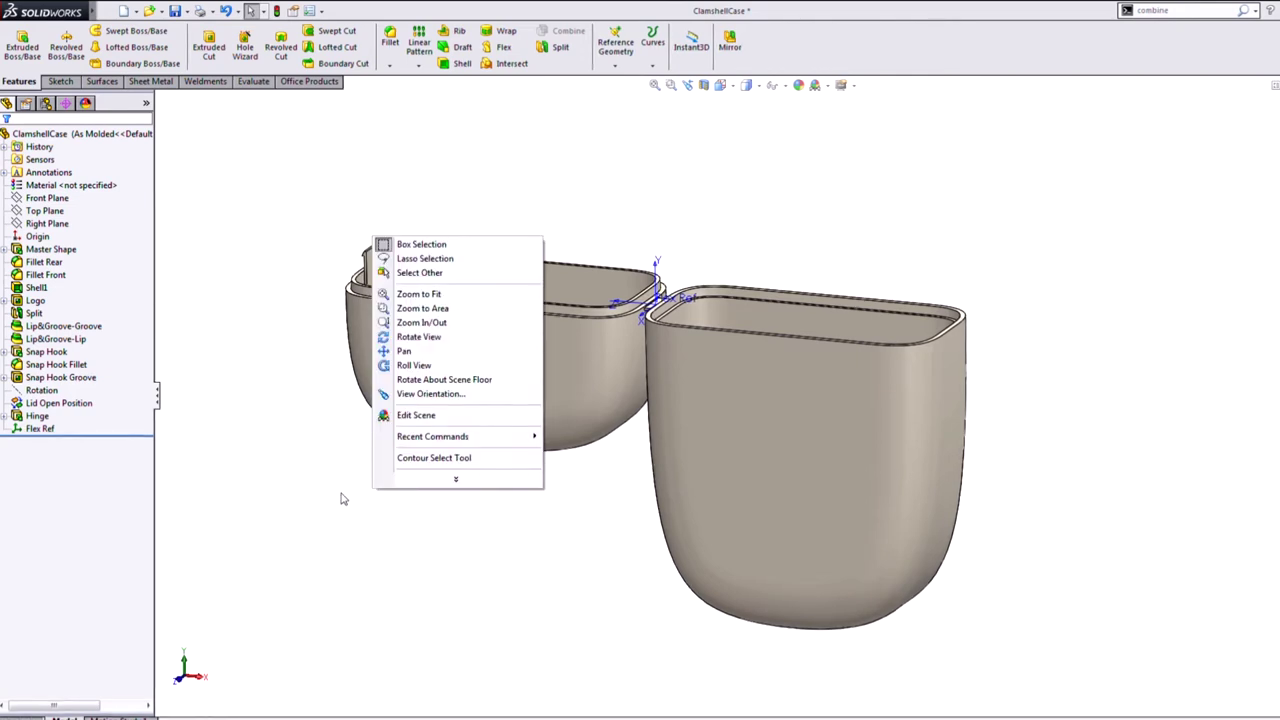
pyautogui.moveTo(460, 440)
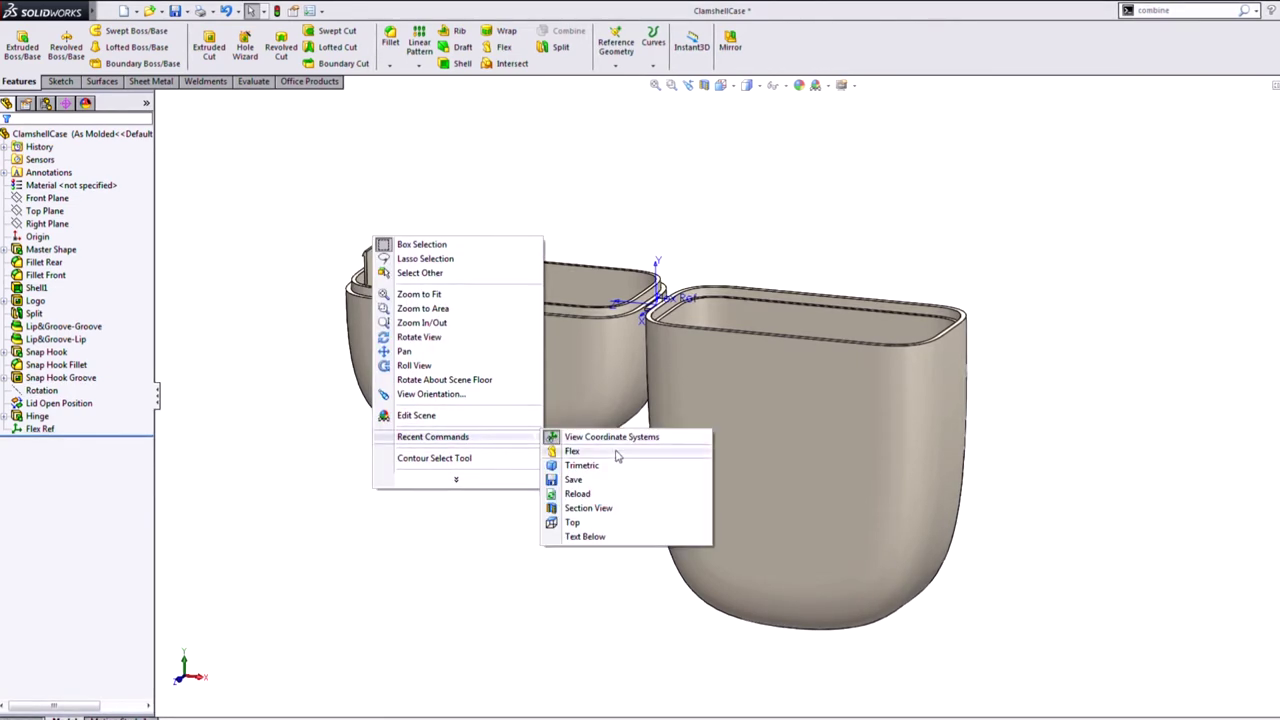
pyautogui.click(534, 451)
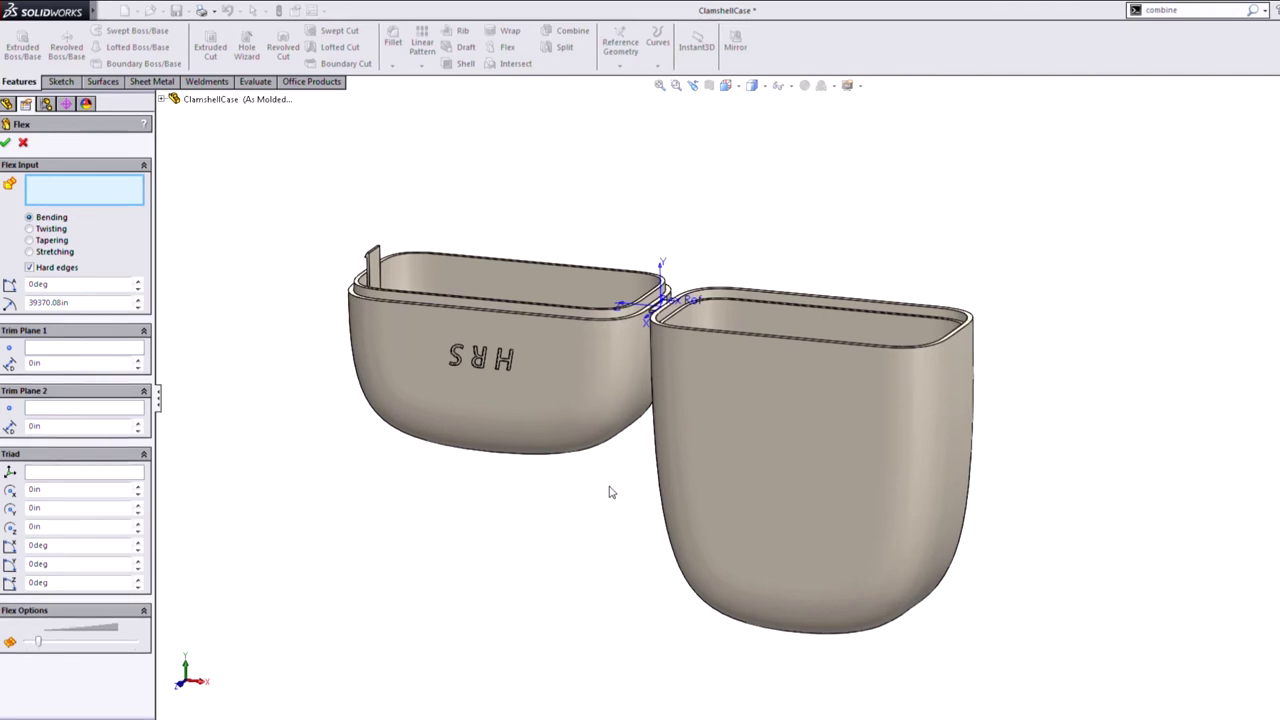
pyautogui.click(826, 448)
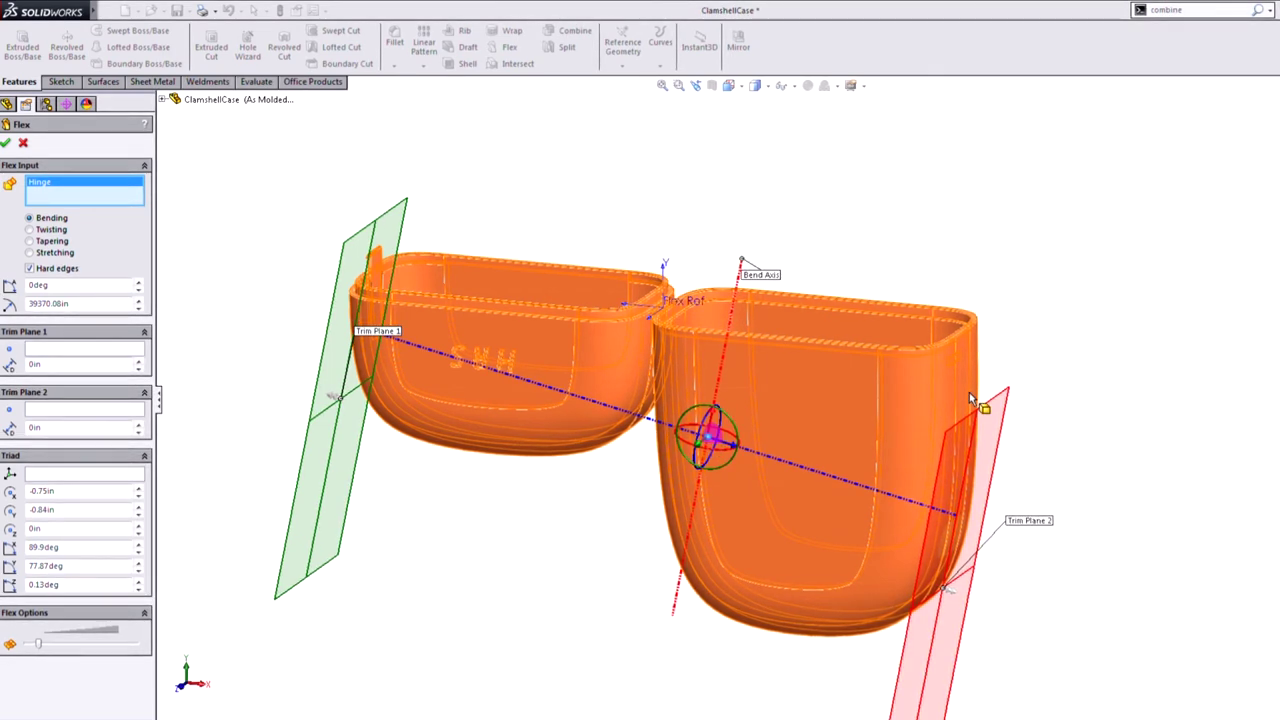
pyautogui.click(77, 478)
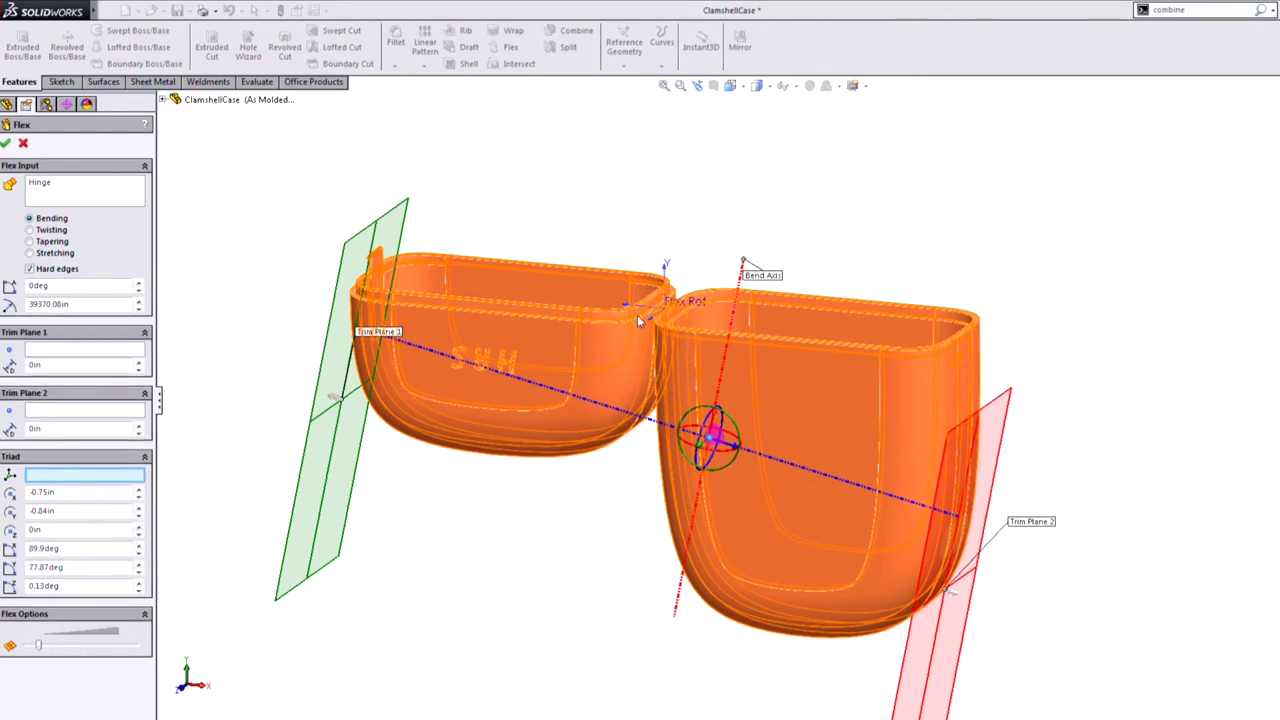
pyautogui.click(666, 306)
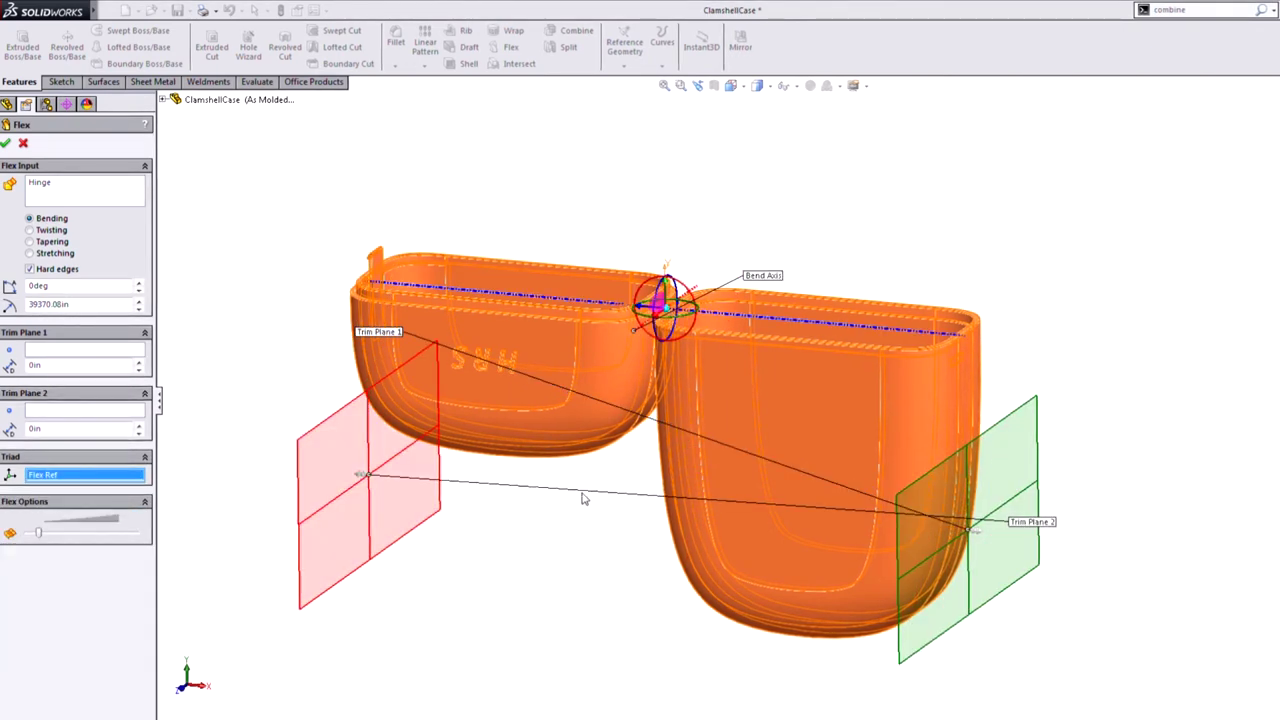
# - Inspect how the Flex triad, bend axis and trim planes are oriented relative to the hinge
pyautogui.moveTo(586, 500)
pyautogui.mouseDown(button='middle')
pyautogui.moveTo(574, 489)
pyautogui.moveTo(563, 514)
pyautogui.moveTo(581, 489)
pyautogui.mouseUp(button='middle')
pyautogui.scroll(-4, 647, 333)
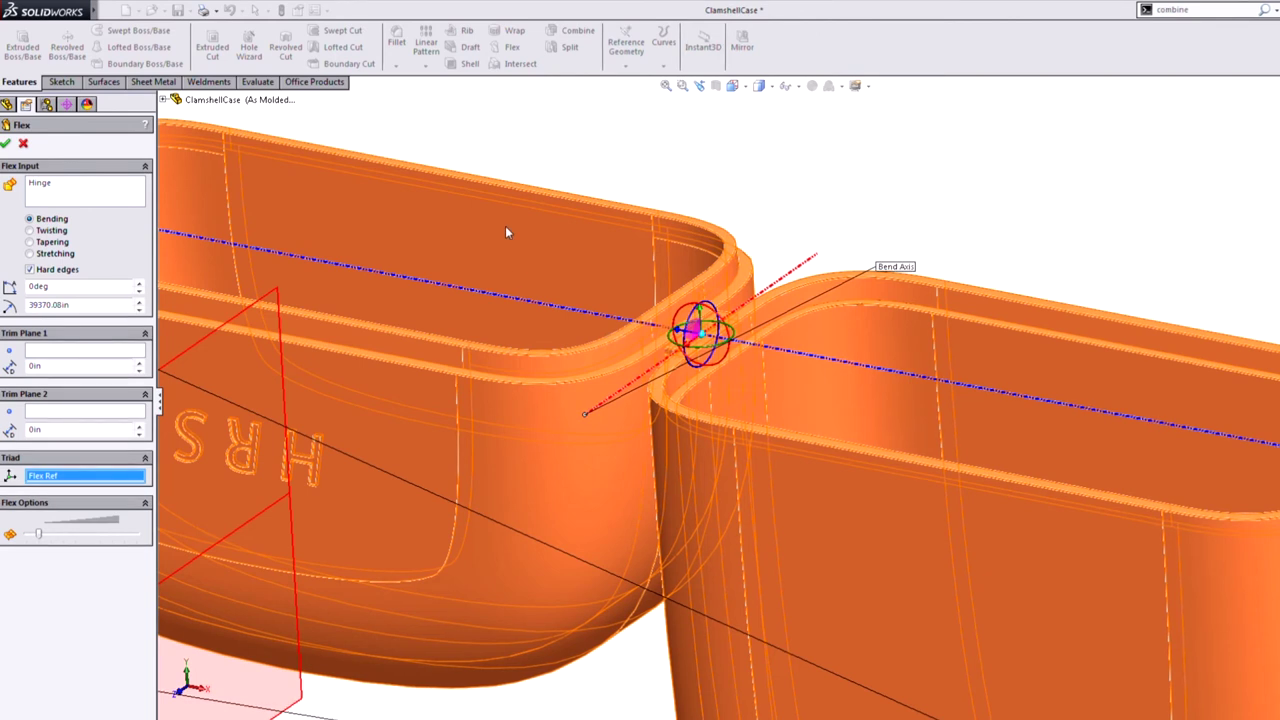
pyautogui.scroll(4, 702, 434)
pyautogui.moveTo(707, 616); pyautogui.dragTo(760, 541, button='middle')
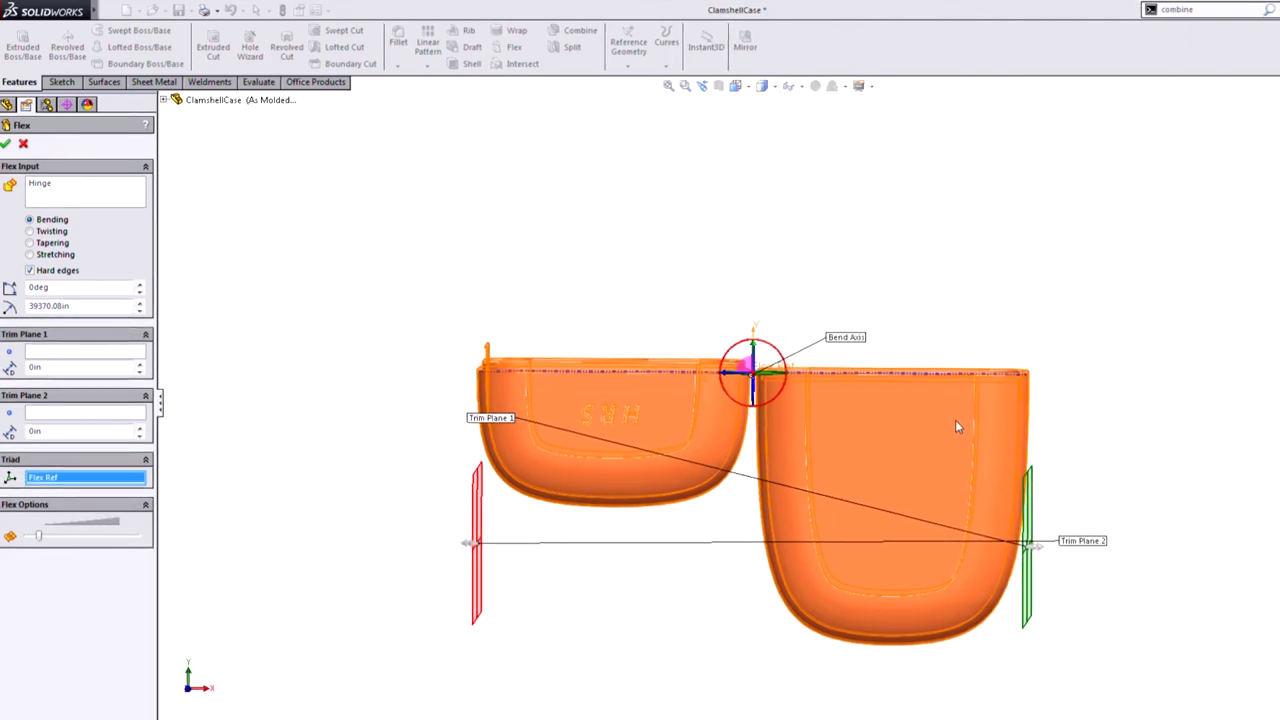
pyautogui.scroll(-3, 800, 415)
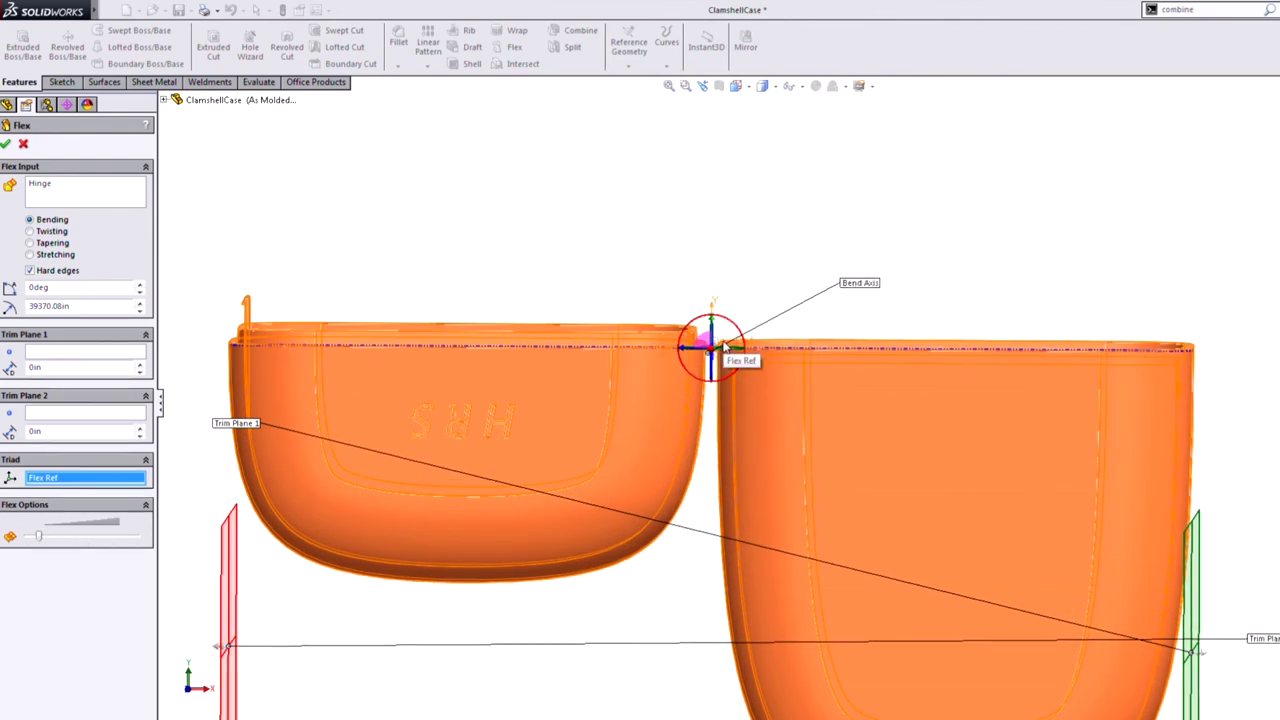
# - Set the trimming distances of both Flex trim planes to 2 in so they lie on either side of the hinge strip
pyautogui.hotkey('ctrl', '5')
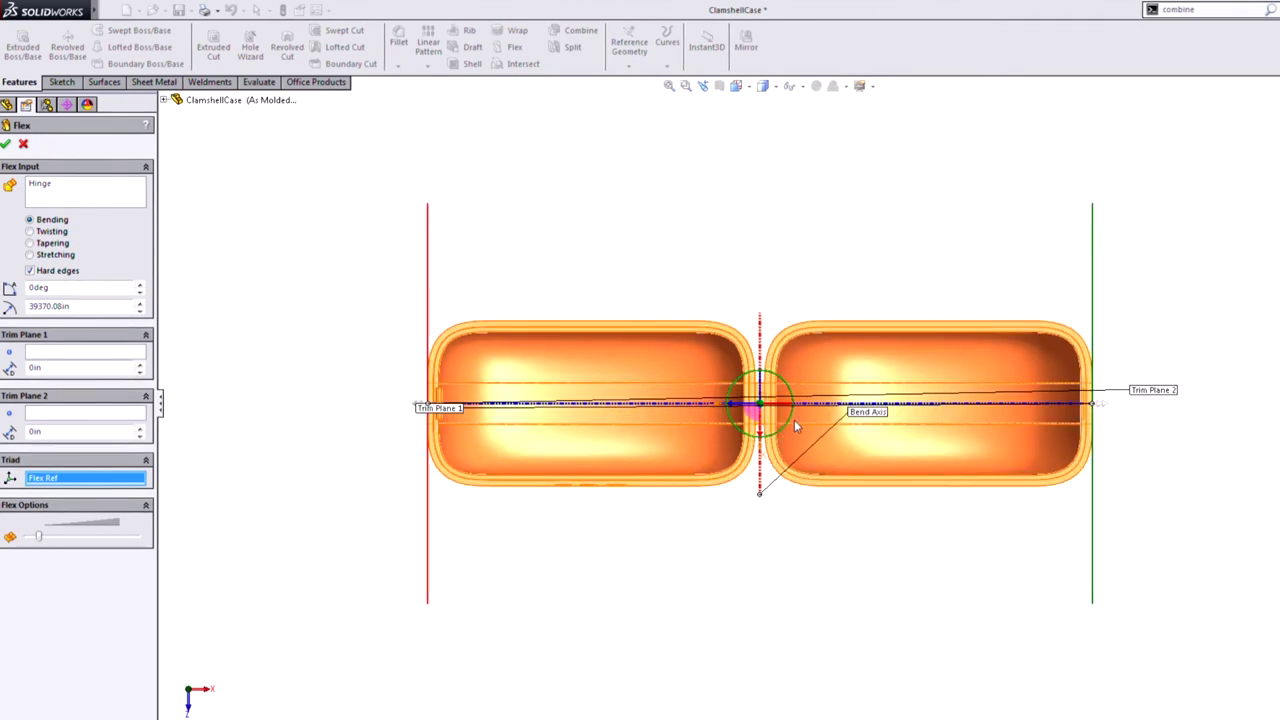
pyautogui.scroll(-5, 780, 405)
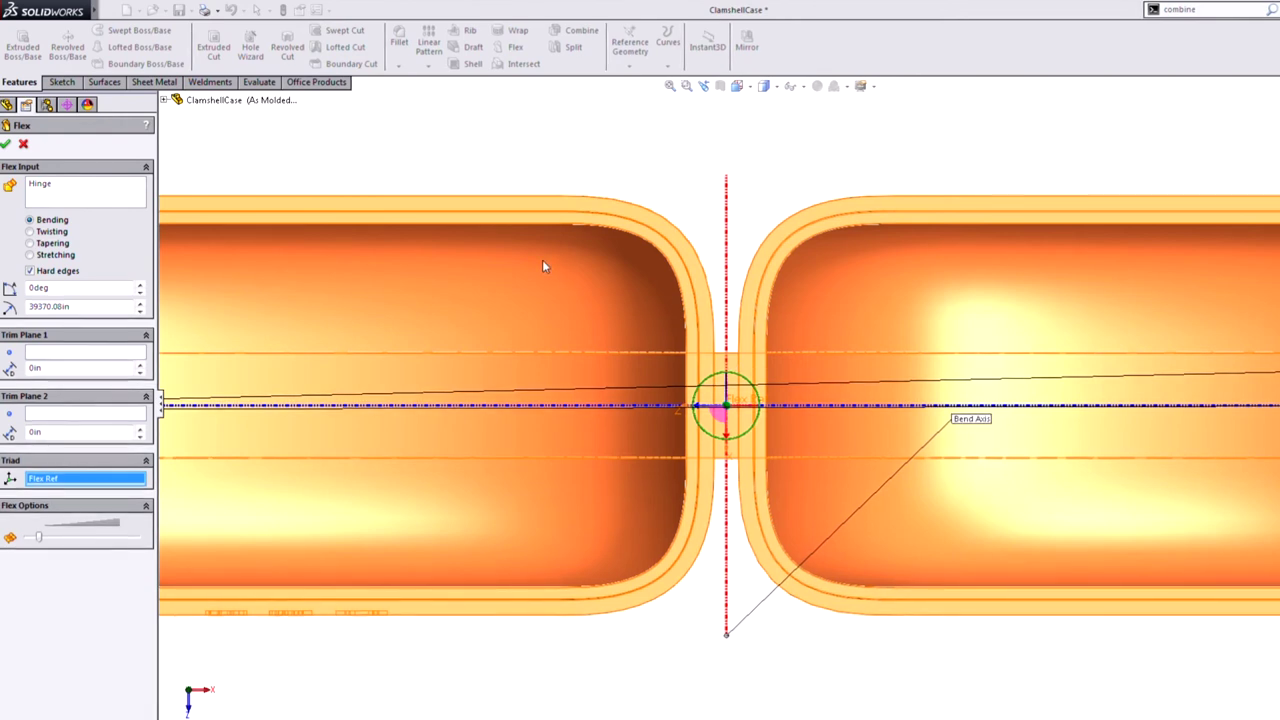
pyautogui.press('f')
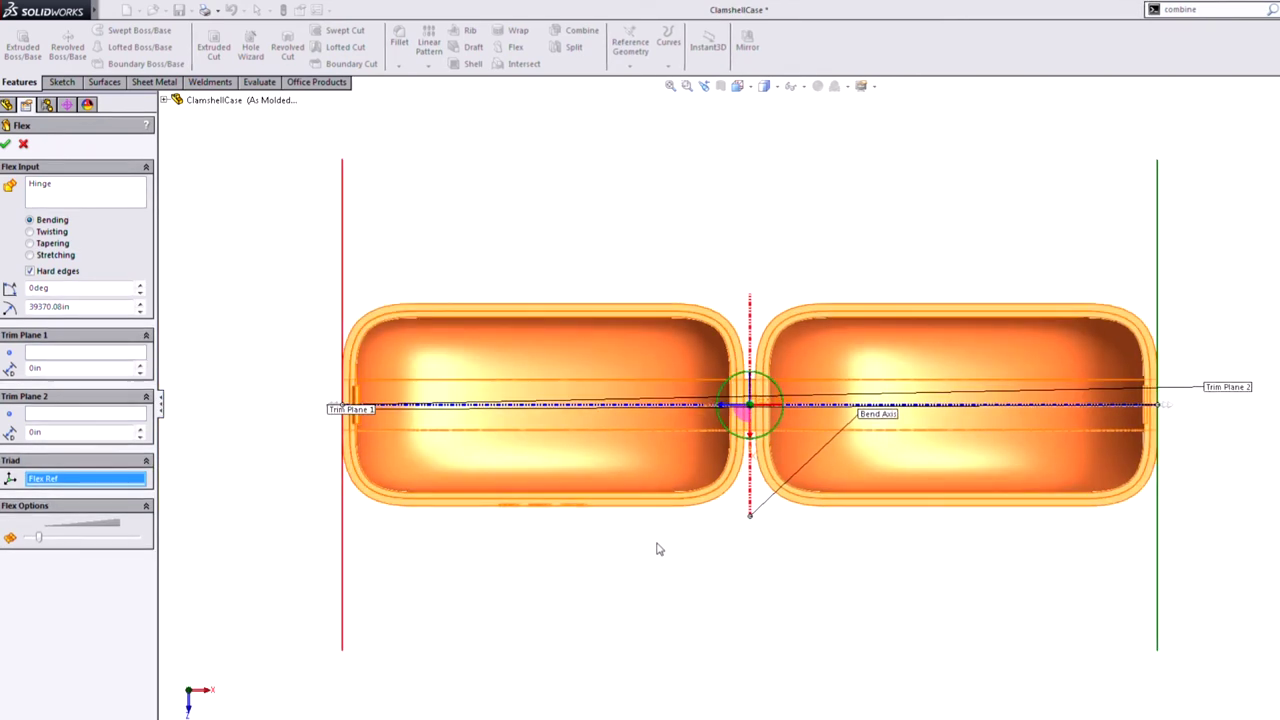
pyautogui.moveTo(336, 411); pyautogui.dragTo(424, 422)
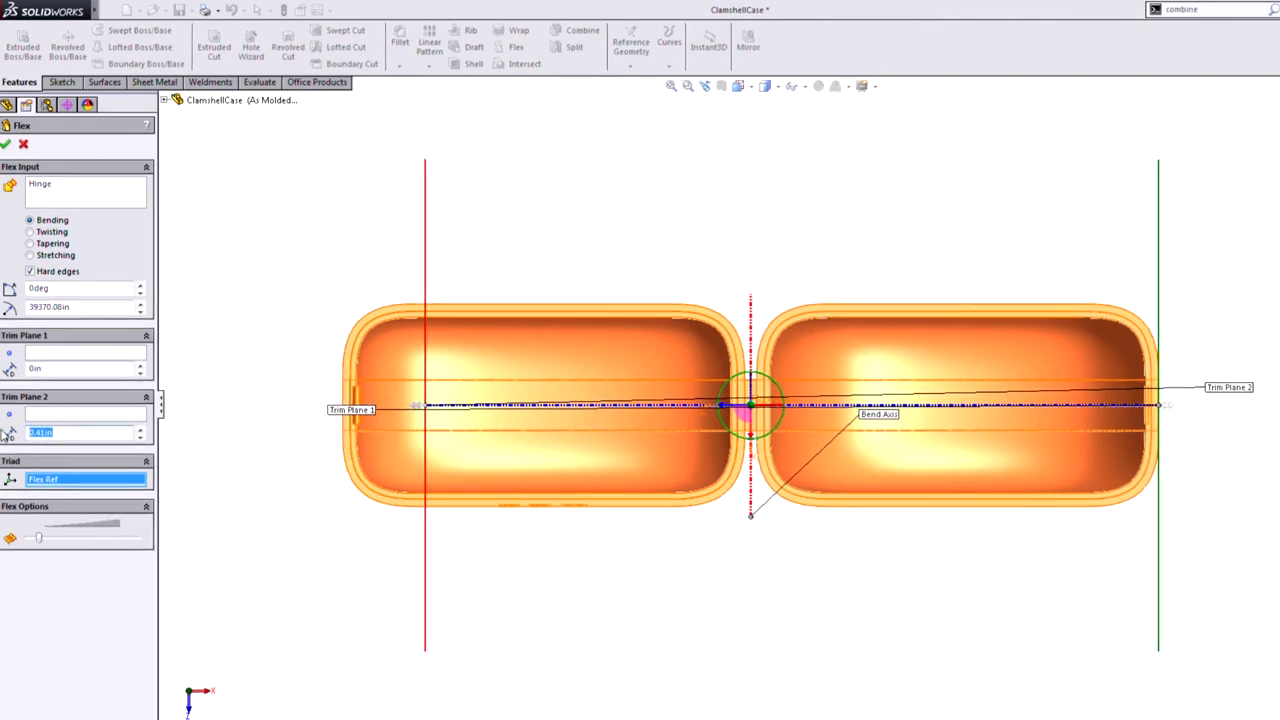
pyautogui.write('0')
pyautogui.press('Return')
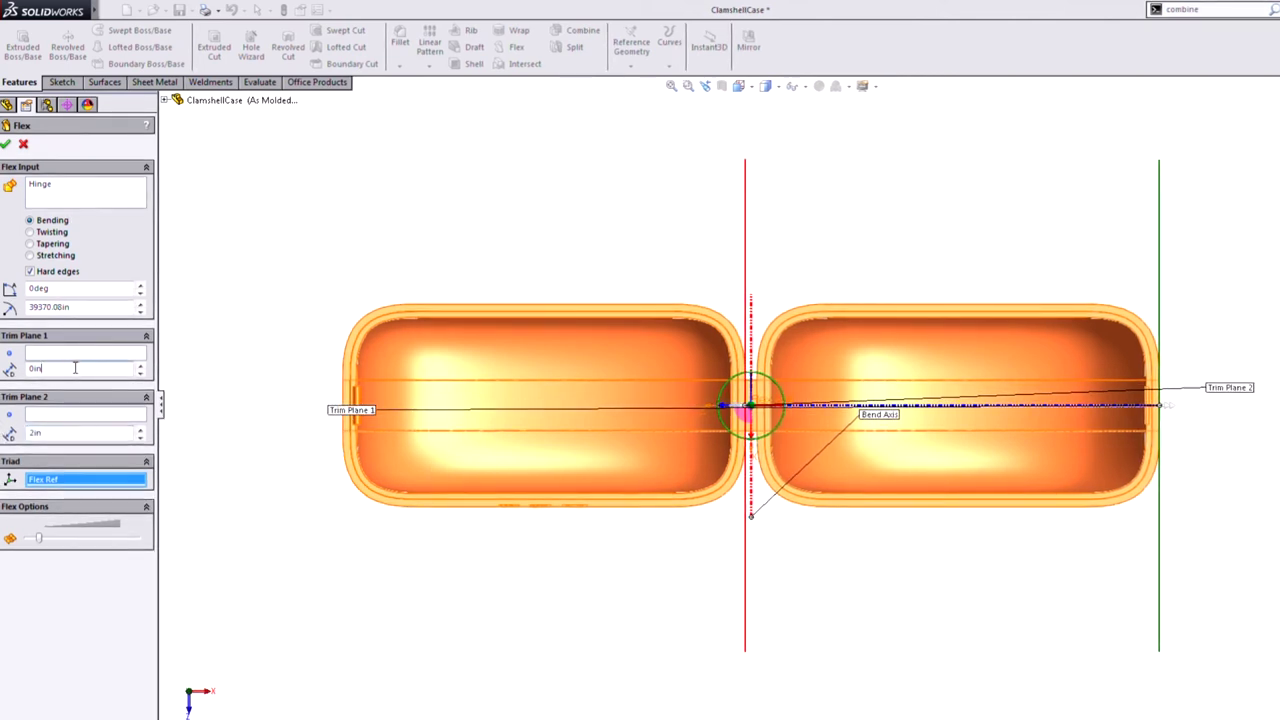
pyautogui.moveTo(74, 369); pyautogui.dragTo(8, 370)
pyautogui.write('2')
pyautogui.press('Return')
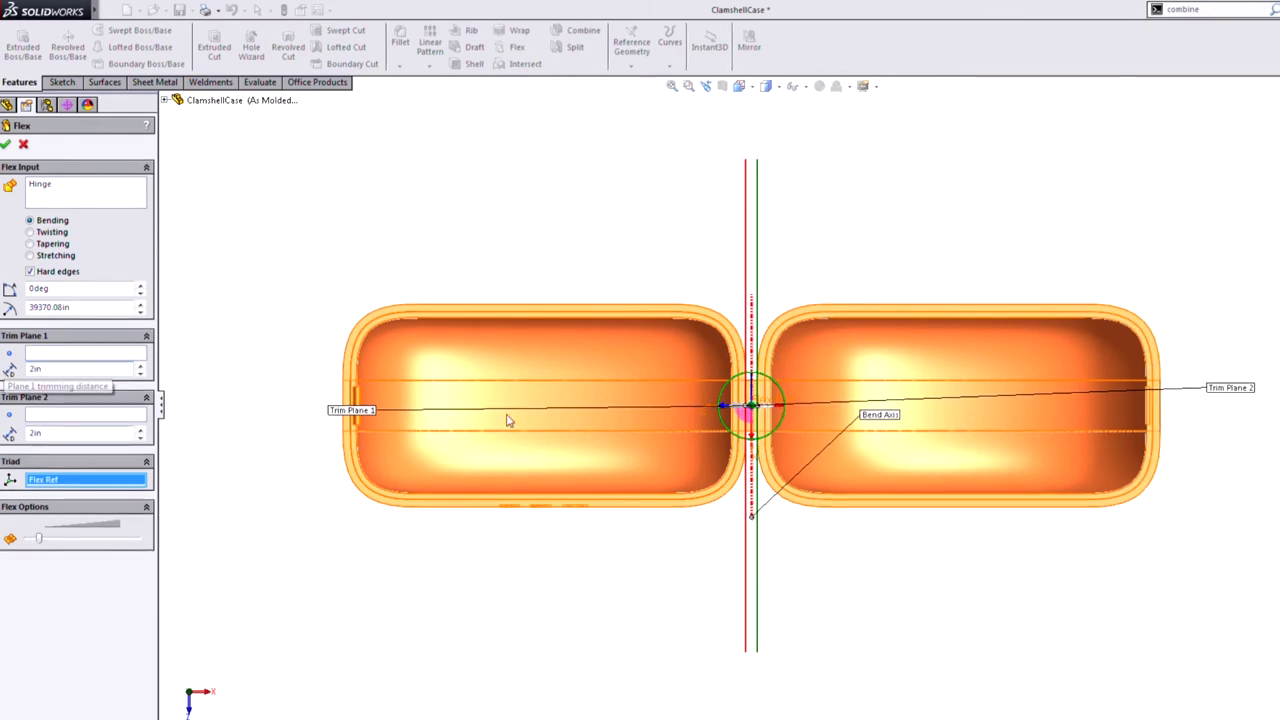
# - Try Flex bend angles of 90 degrees and -90 degrees to test the folding direction at the hinge
pyautogui.scroll(-1, 759, 221)
pyautogui.scroll(-3, 766, 266)
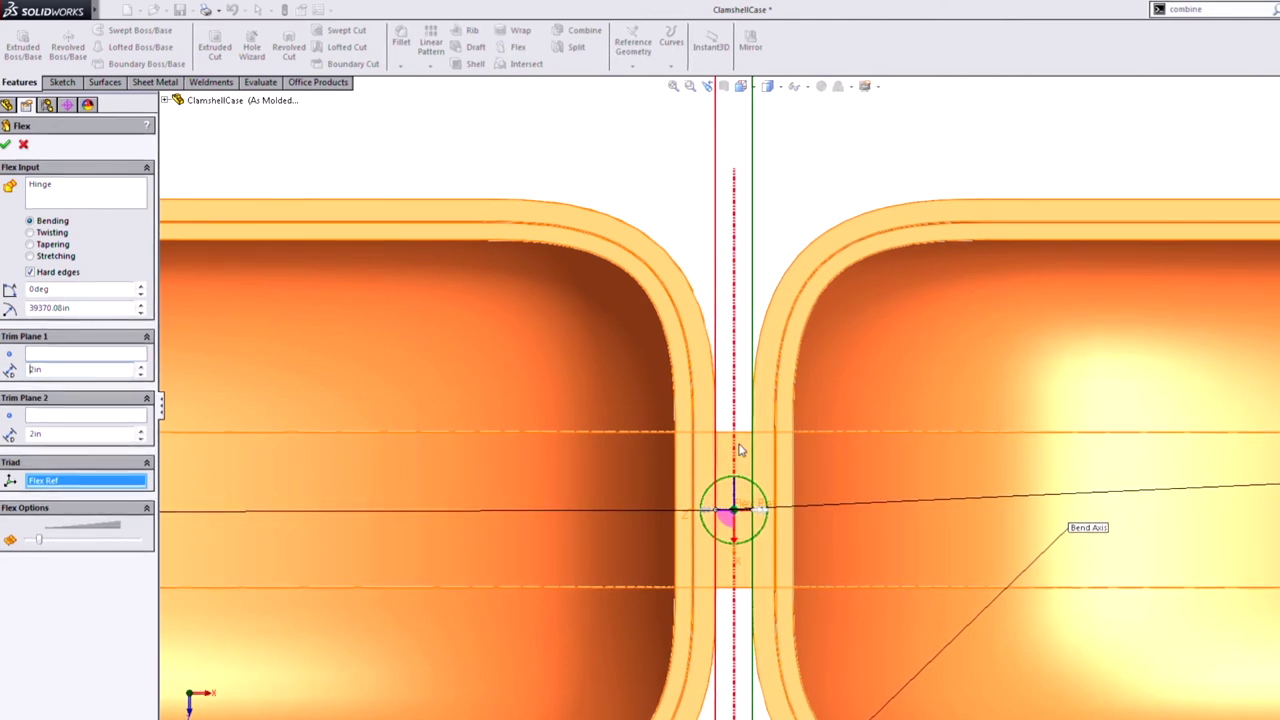
pyautogui.press('f')
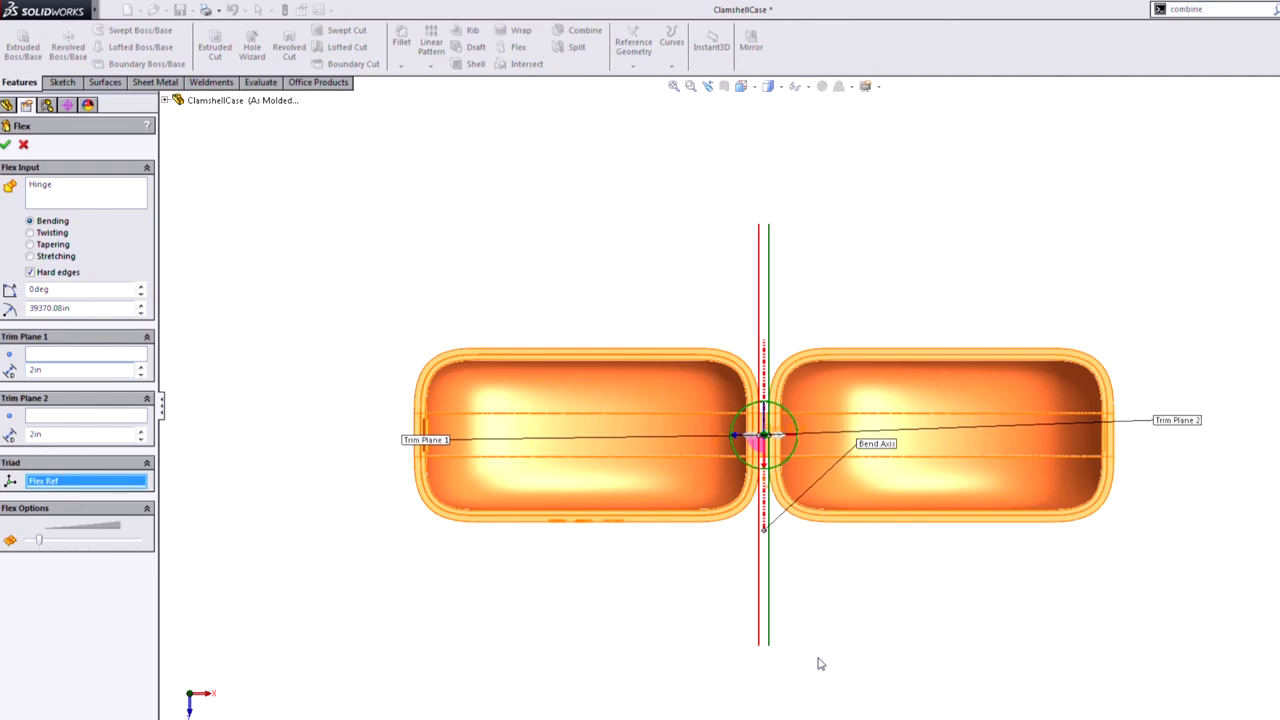
pyautogui.moveTo(820, 663); pyautogui.dragTo(824, 376, button='middle')
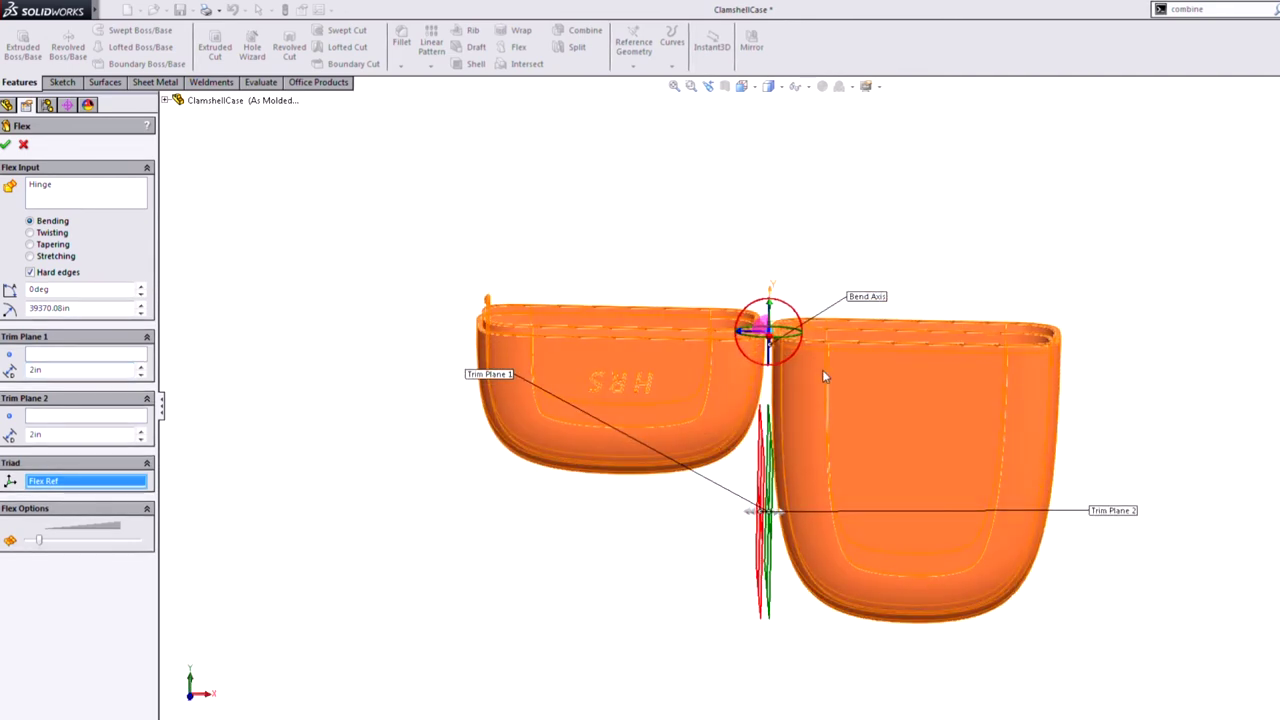
pyautogui.scroll(-3, 770, 360)
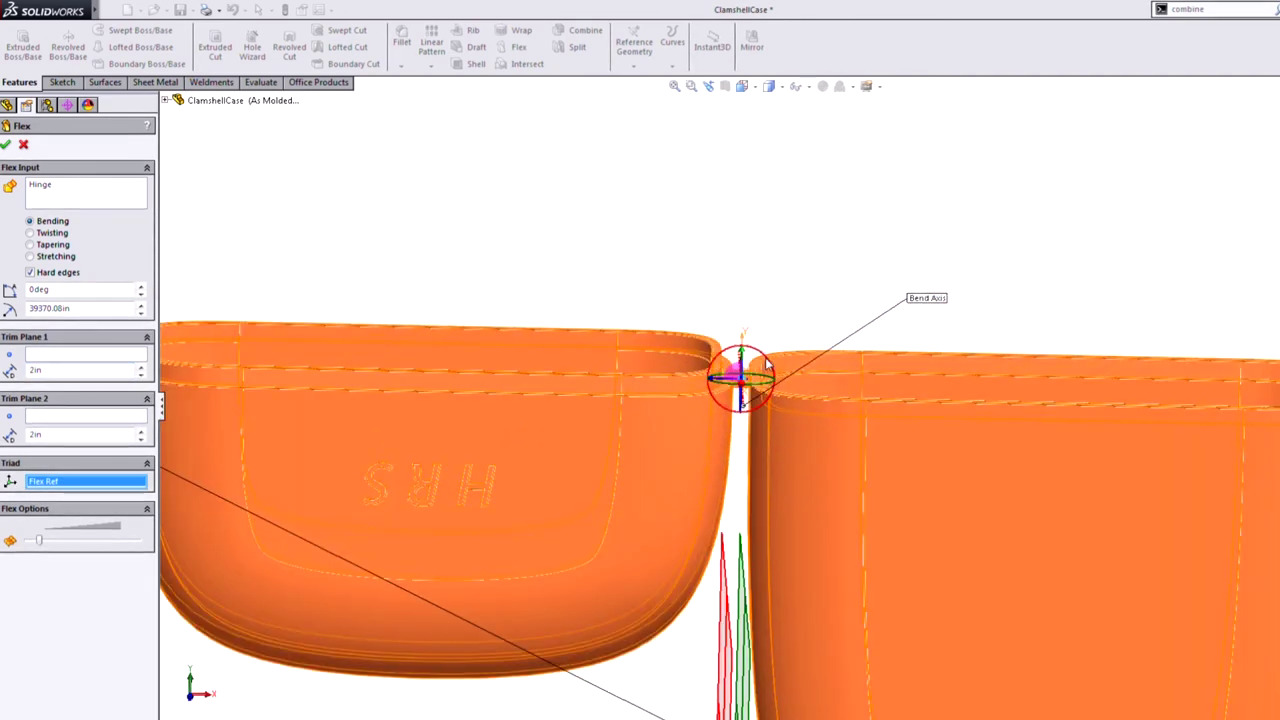
pyautogui.press('f')
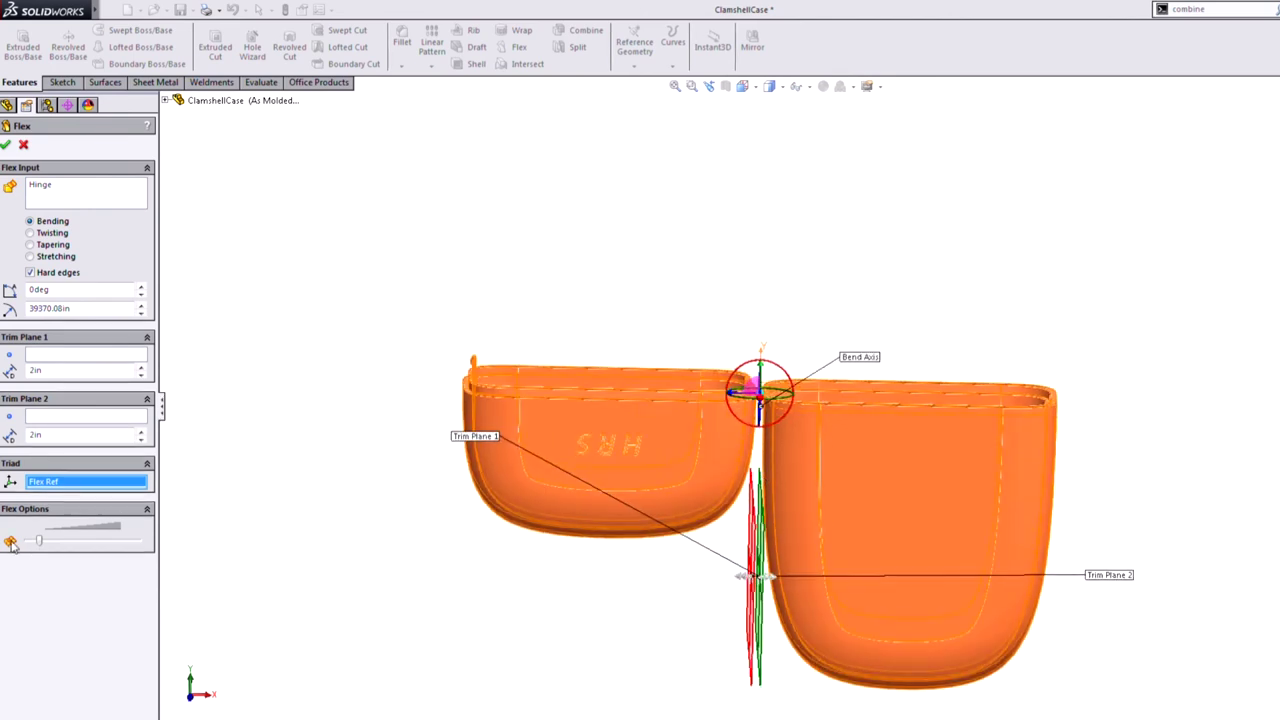
pyautogui.click(75, 293)
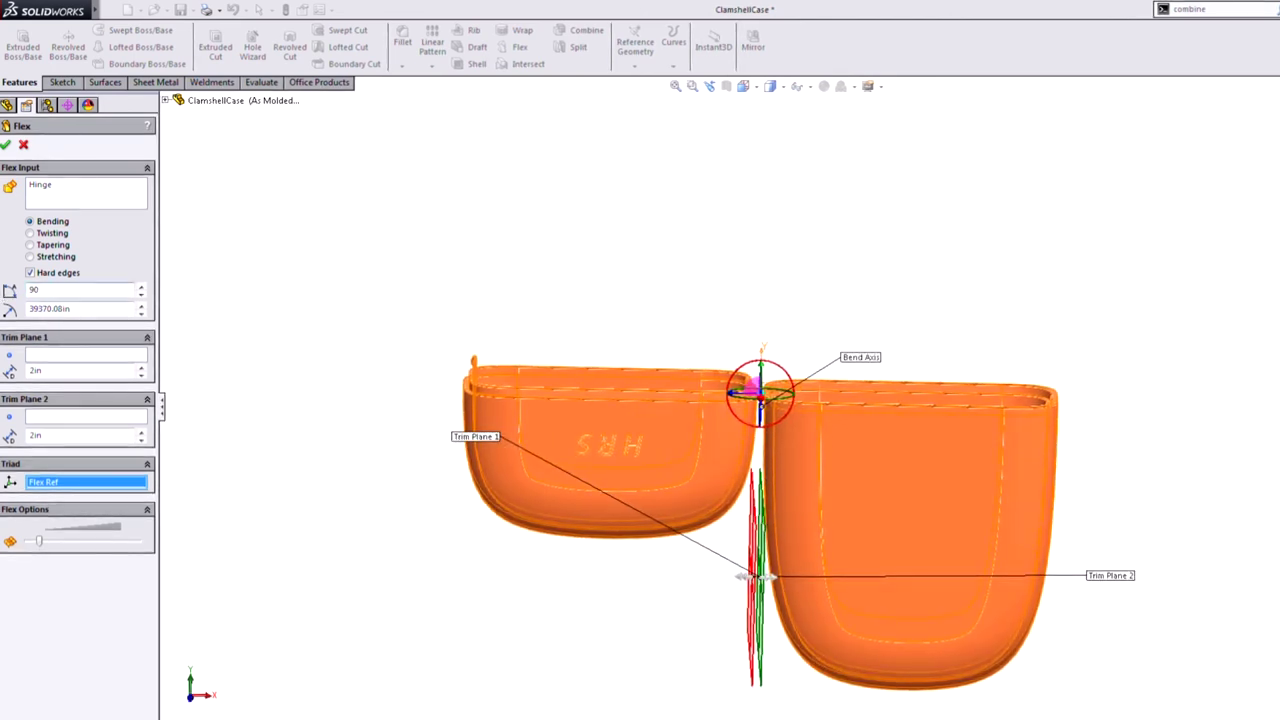
pyautogui.press('Return')
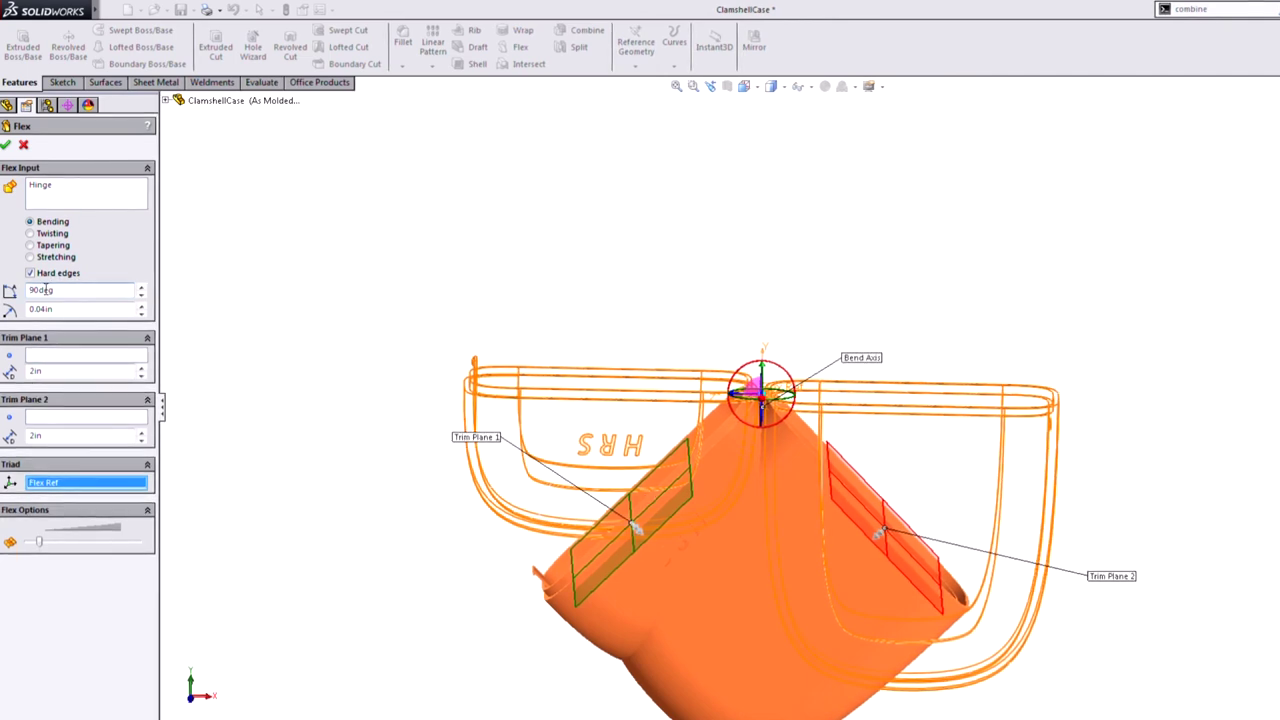
pyautogui.write('-')
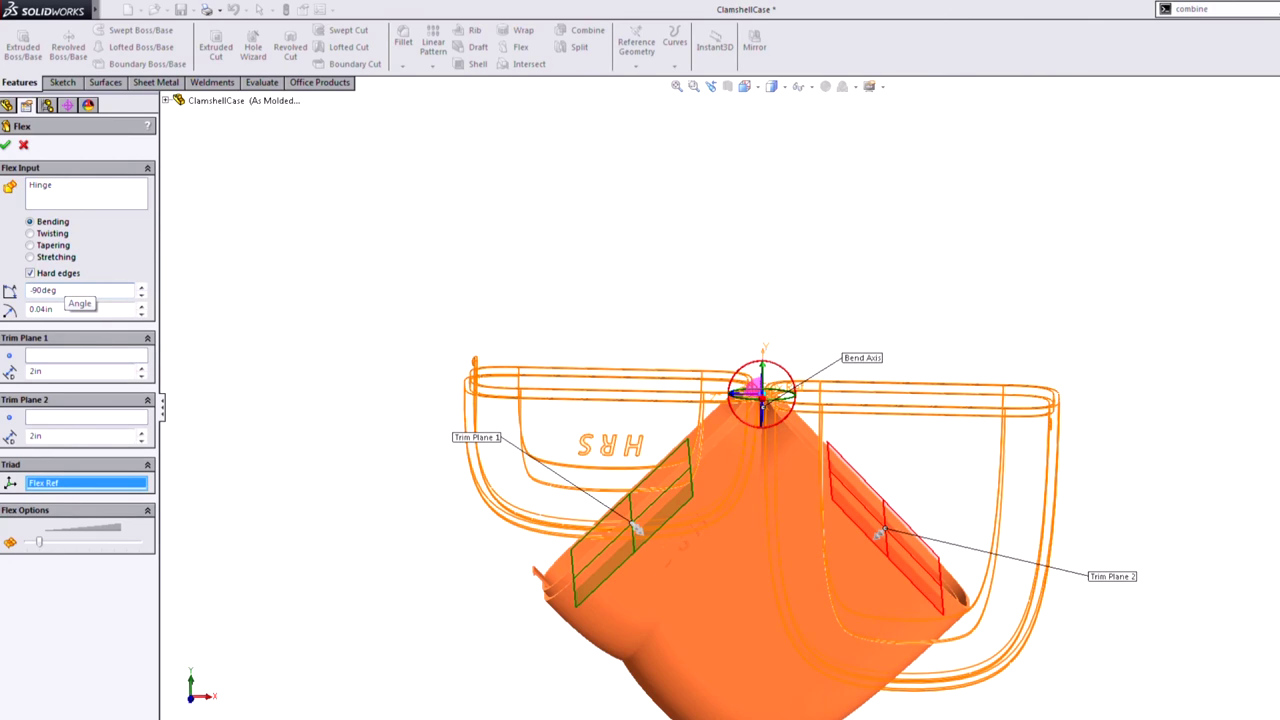
pyautogui.press('Return')
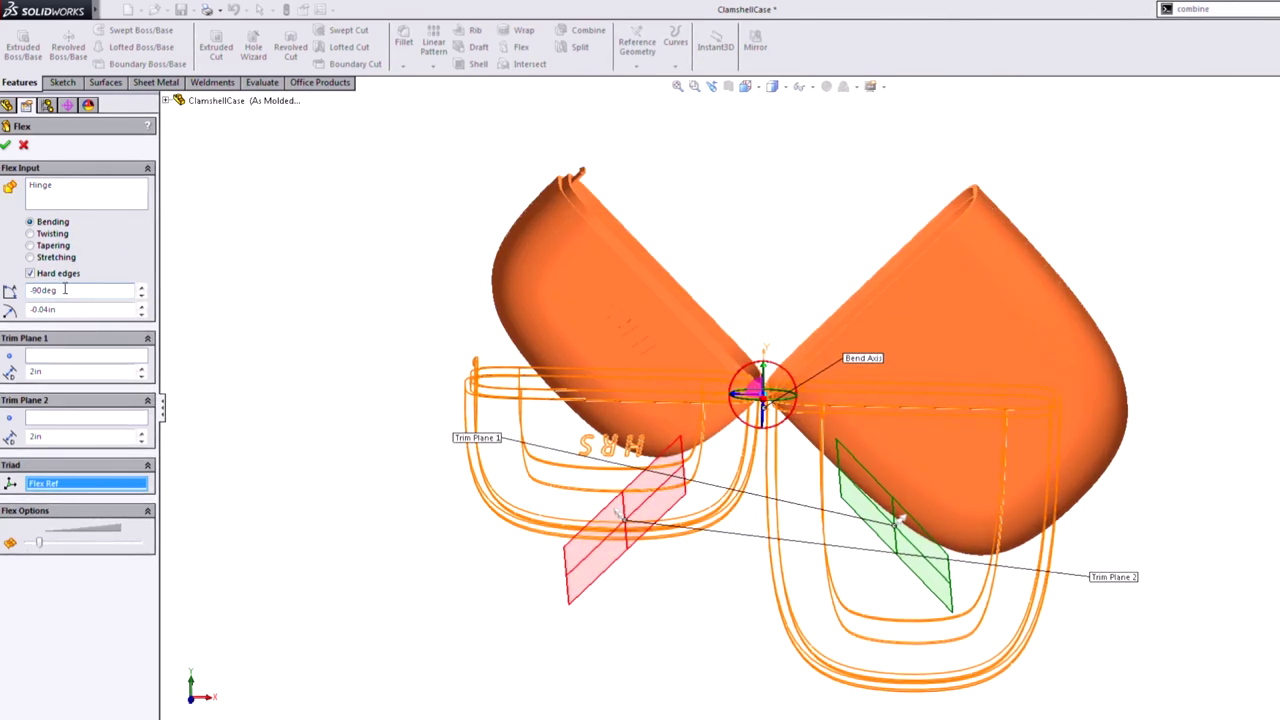
# - Set the Flex bend angle to -180 degrees and complete the feature
pyautogui.write('18')
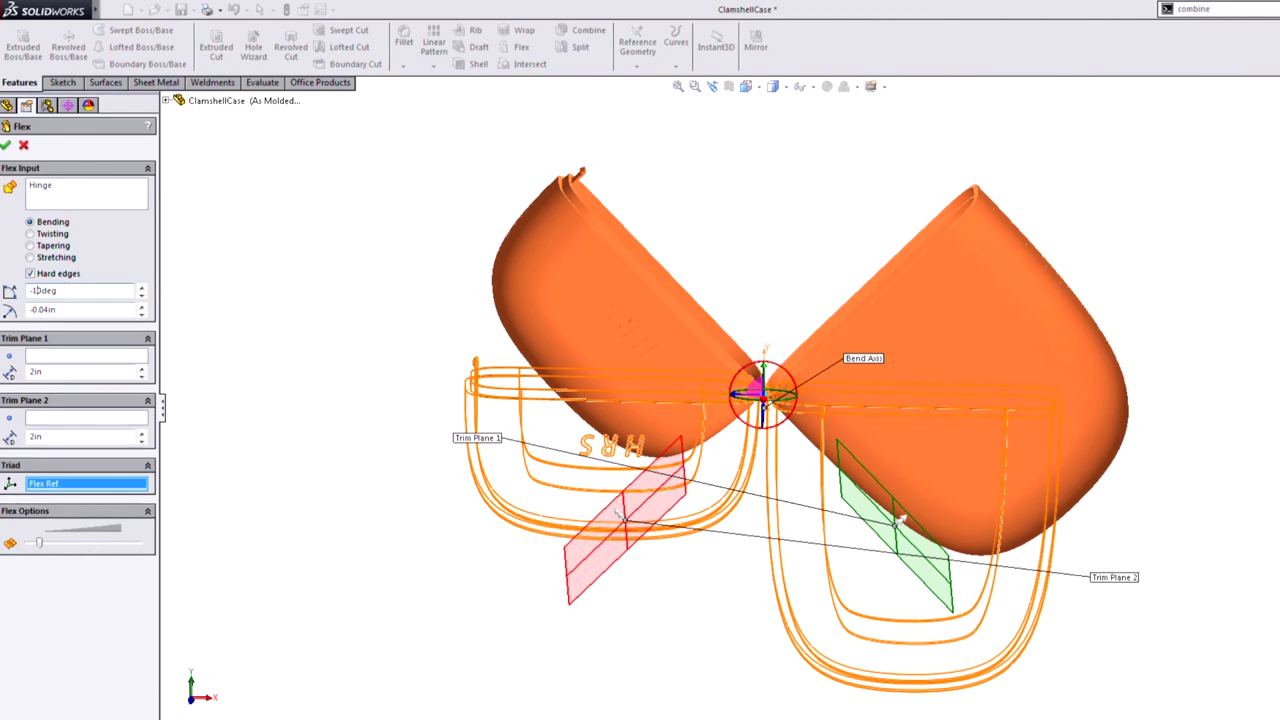
pyautogui.press('Return')
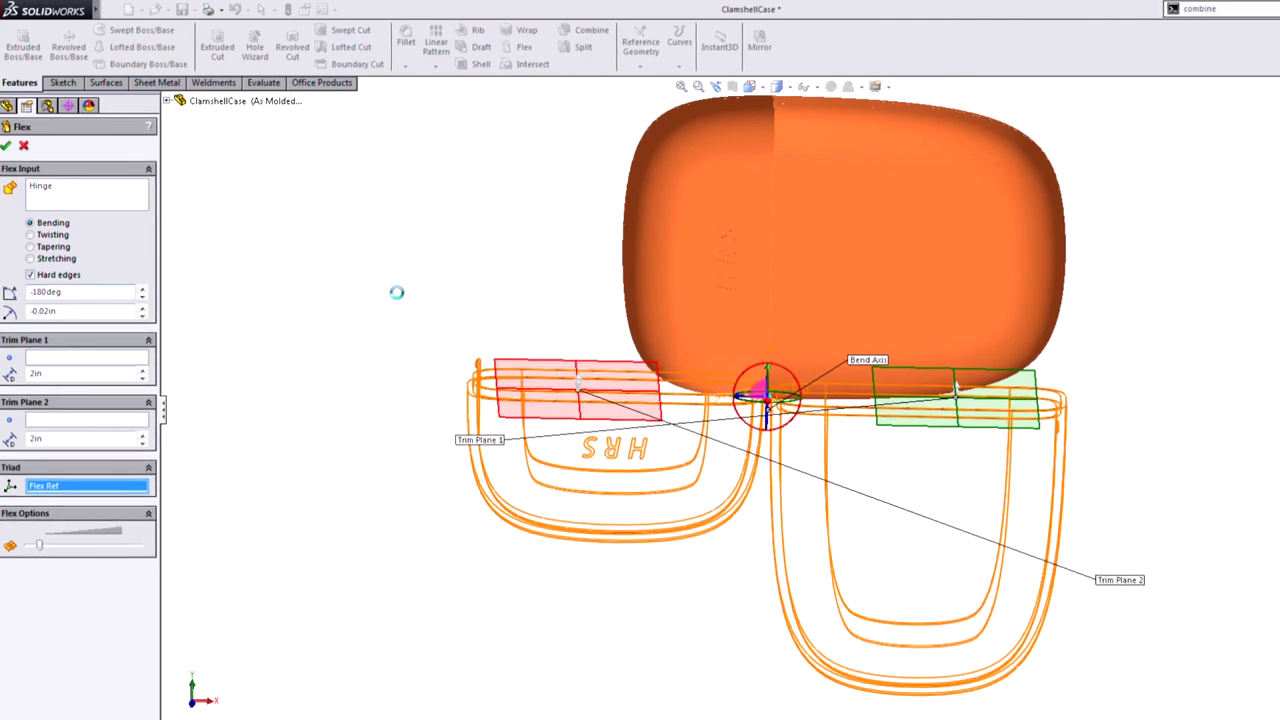
pyautogui.press('Return')
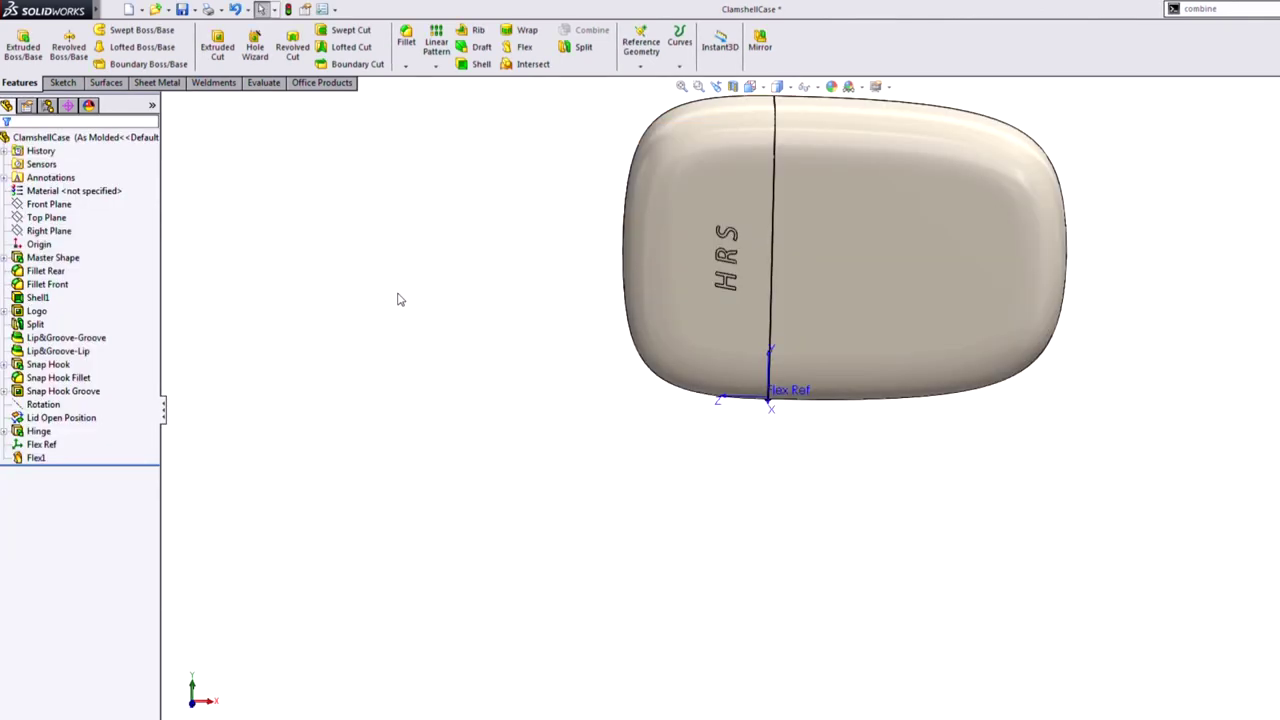
# - Inspect the bent hinge strip between the lid and the base from close up and from the side
pyautogui.moveTo(640, 283); pyautogui.dragTo(714, 491, button='middle')
pyautogui.scroll(-6, 1032, 329)
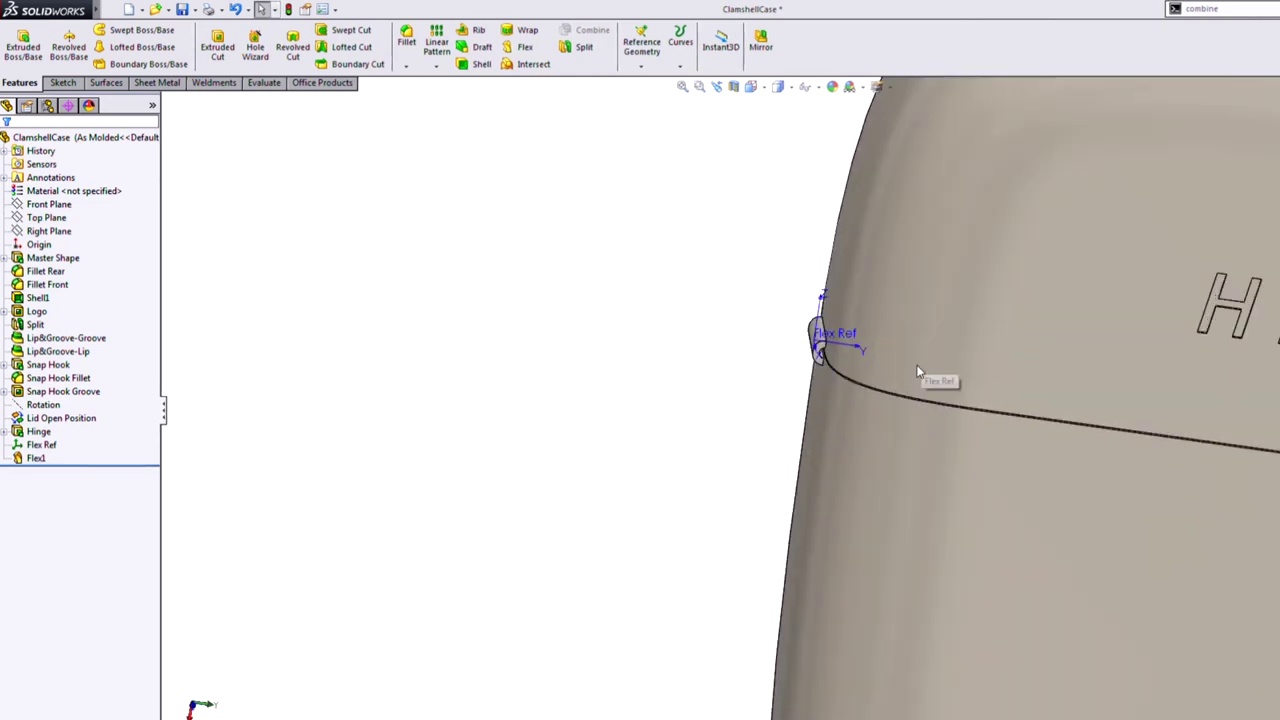
pyautogui.moveTo(929, 374); pyautogui.dragTo(905, 312, button='middle')
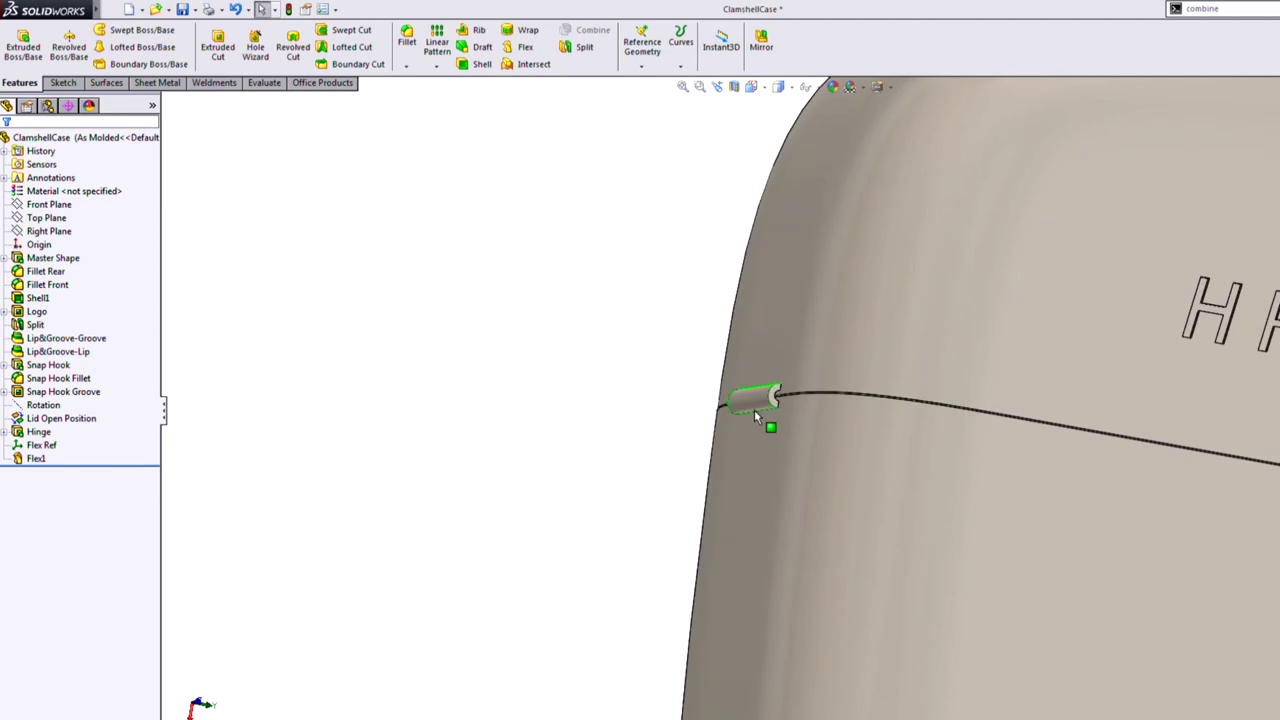
pyautogui.scroll(-4, 752, 413)
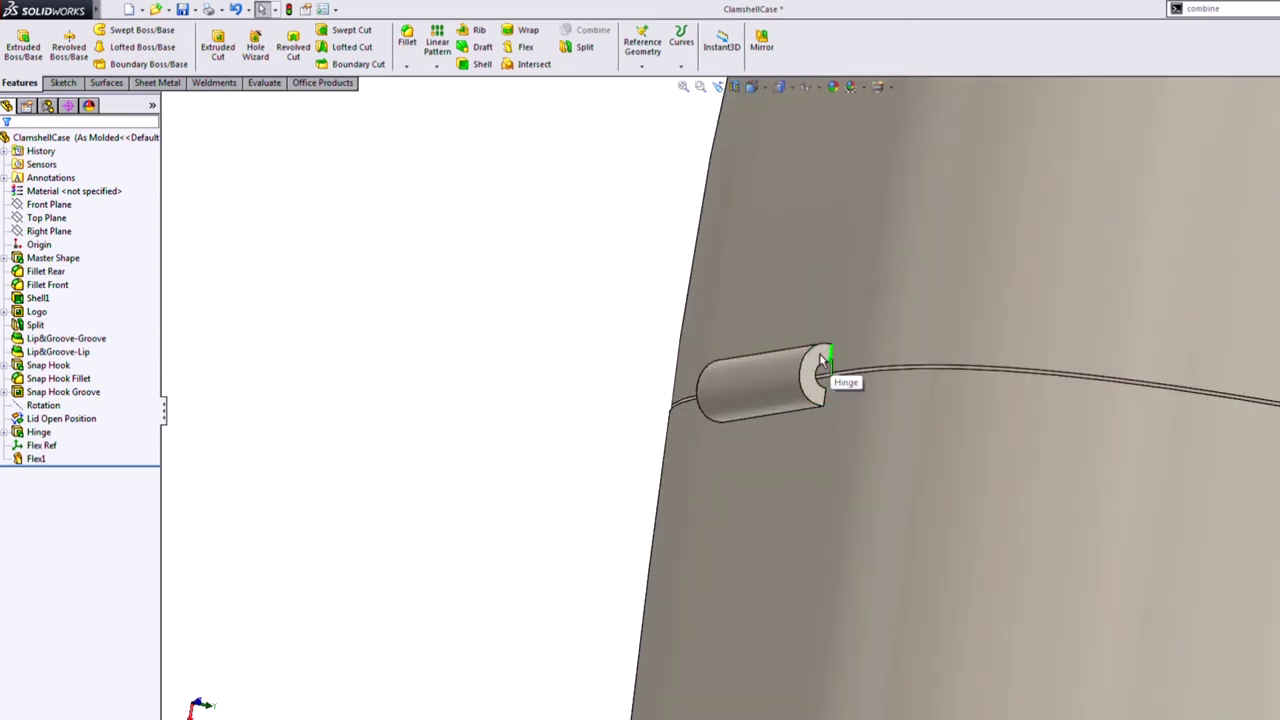
pyautogui.scroll(4, 815, 404)
pyautogui.middleClick(856, 402)
pyautogui.moveTo(856, 402)
pyautogui.mouseDown(button='middle')
pyautogui.moveTo(897, 440)
pyautogui.moveTo(826, 443)
pyautogui.moveTo(885, 403)
pyautogui.moveTo(796, 388)
pyautogui.mouseUp(button='middle')
pyautogui.scroll(4, 704, 415)
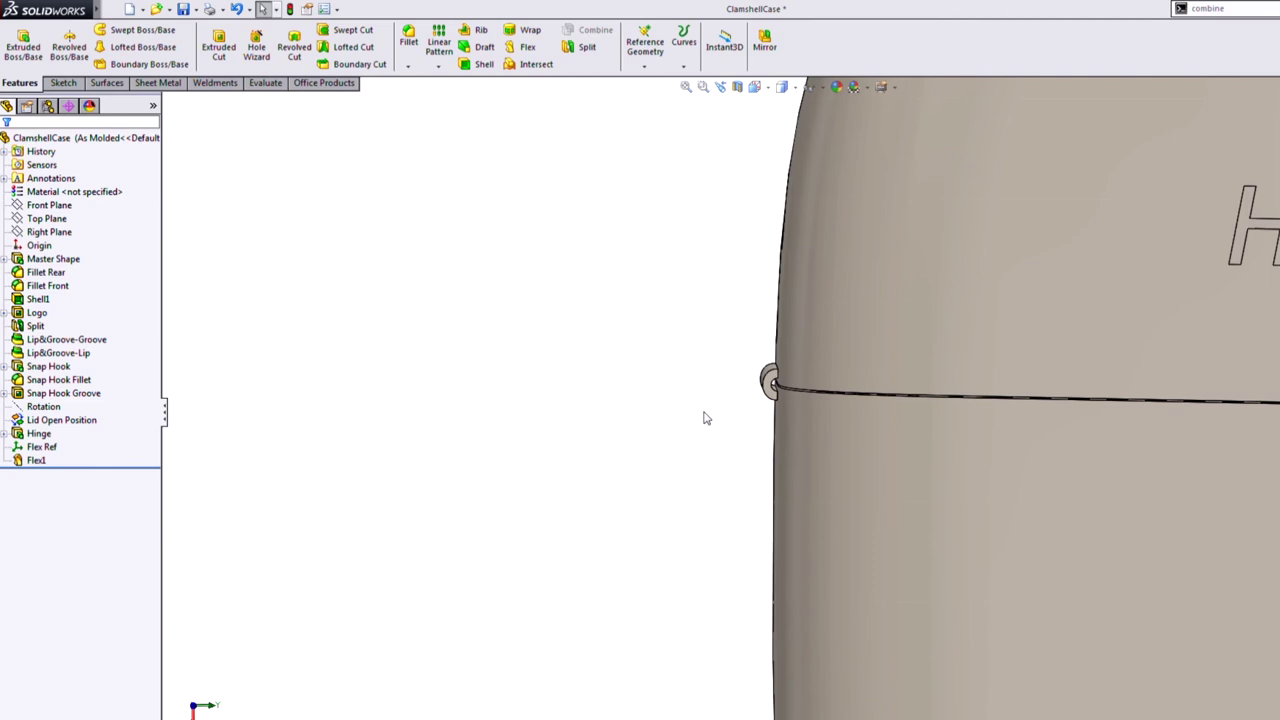
# - Review the whole closed case and identify the new Flex feature at the end of the history
pyautogui.scroll(6, 703, 418)
pyautogui.moveTo(688, 506); pyautogui.dragTo(654, 620, button='middle')
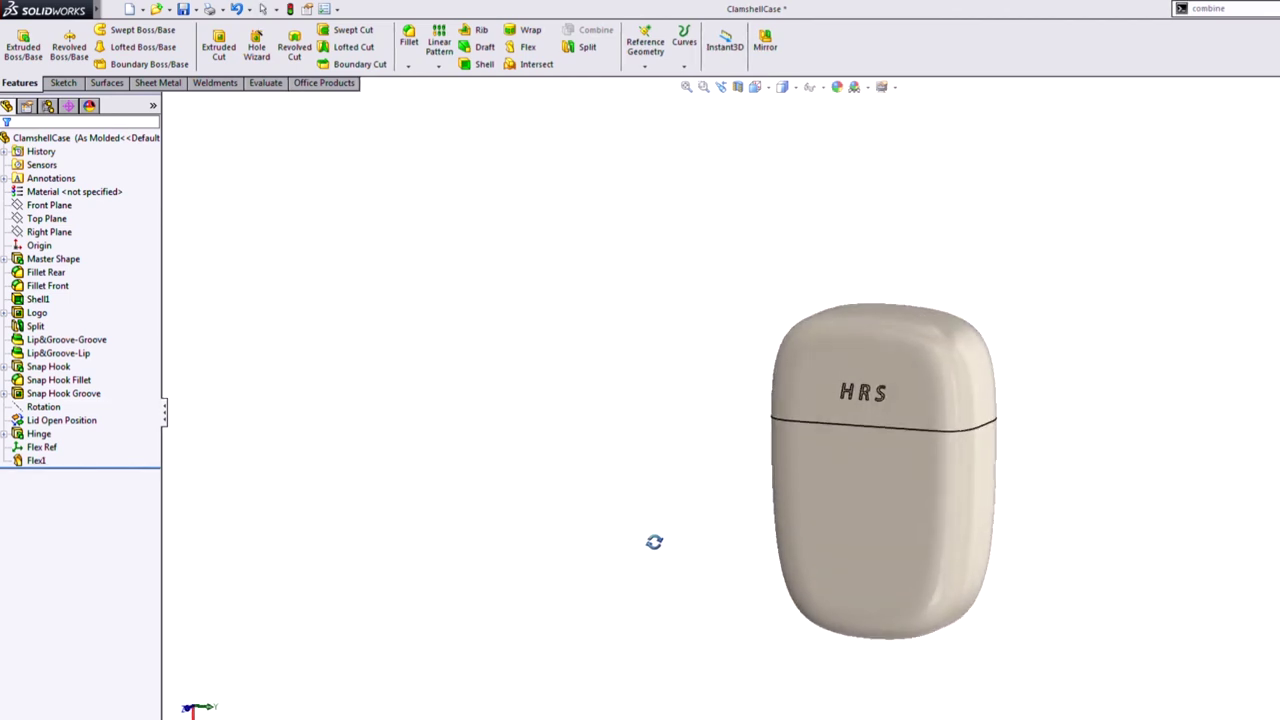
pyautogui.scroll(-3, 1031, 497)
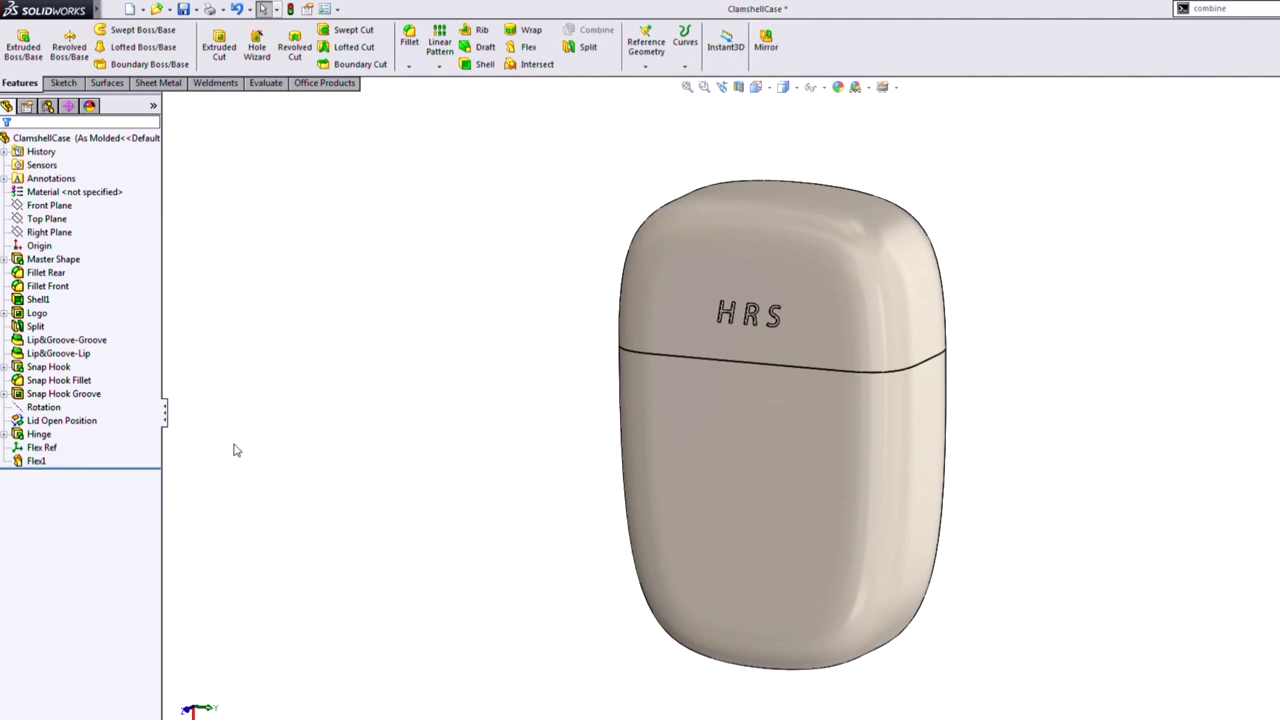
pyautogui.click(36, 462)
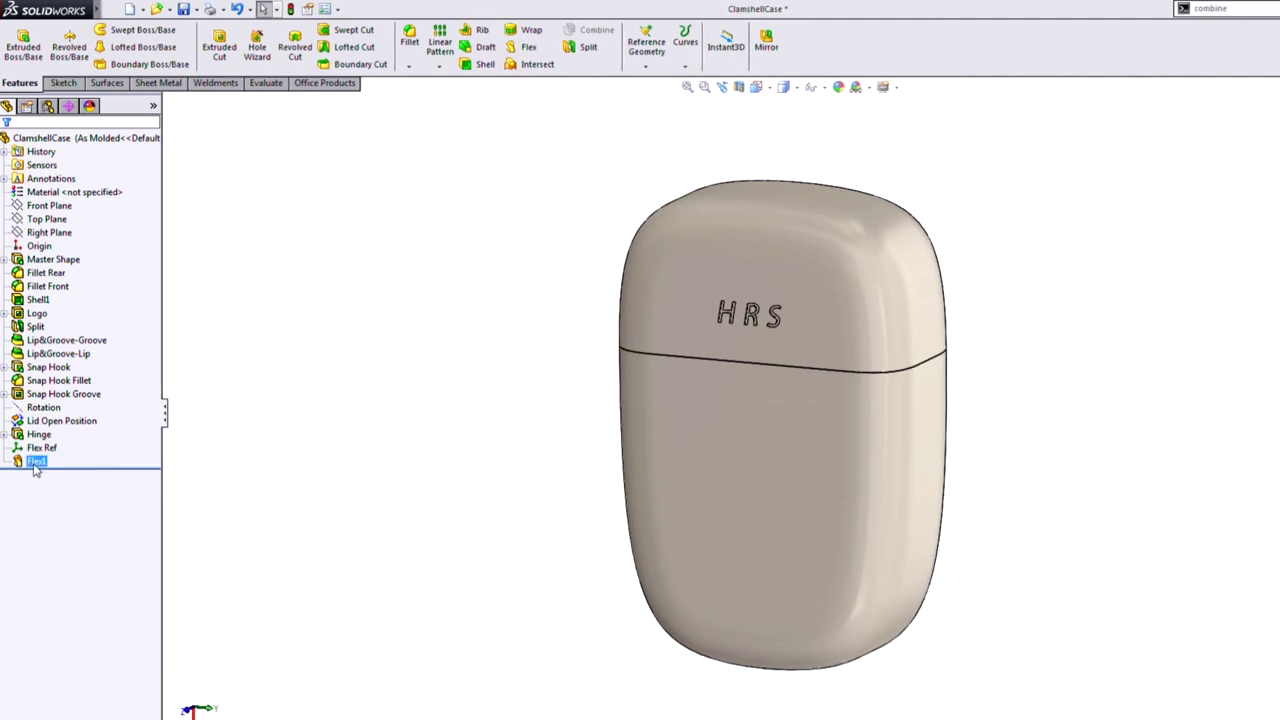
pyautogui.click(200, 490)
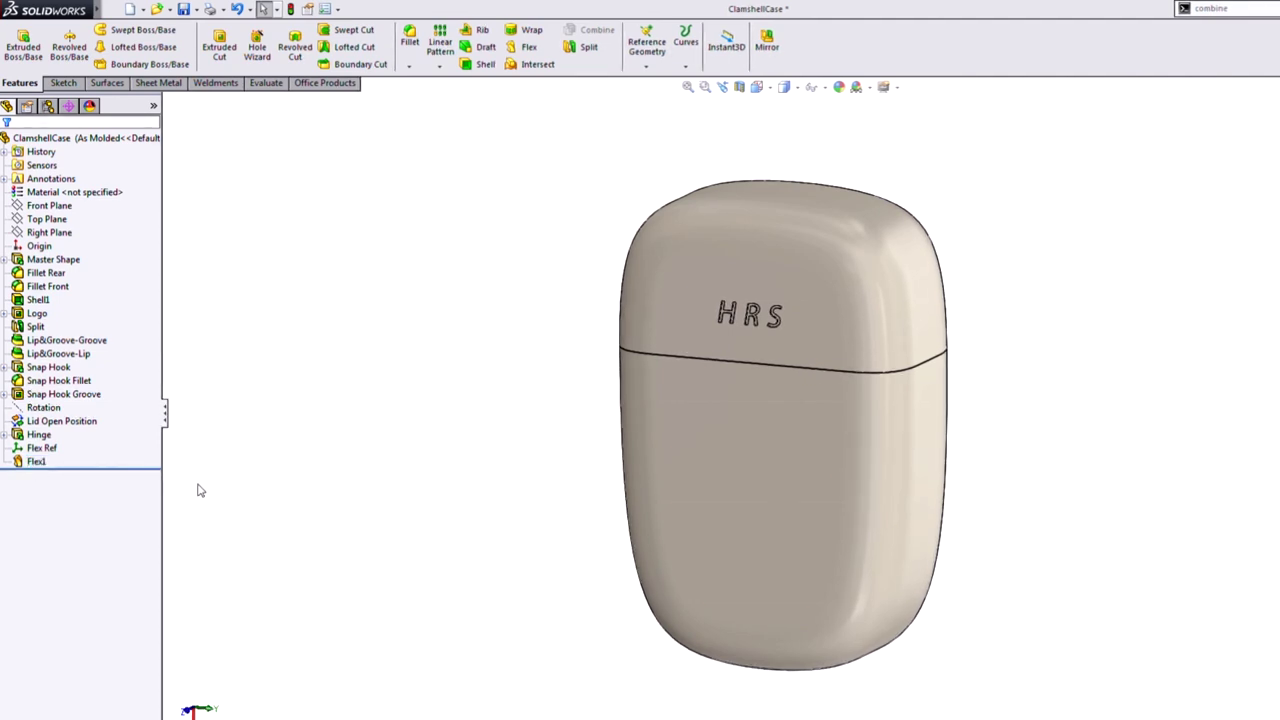
pyautogui.moveTo(266, 488); pyautogui.dragTo(366, 466, button='middle')
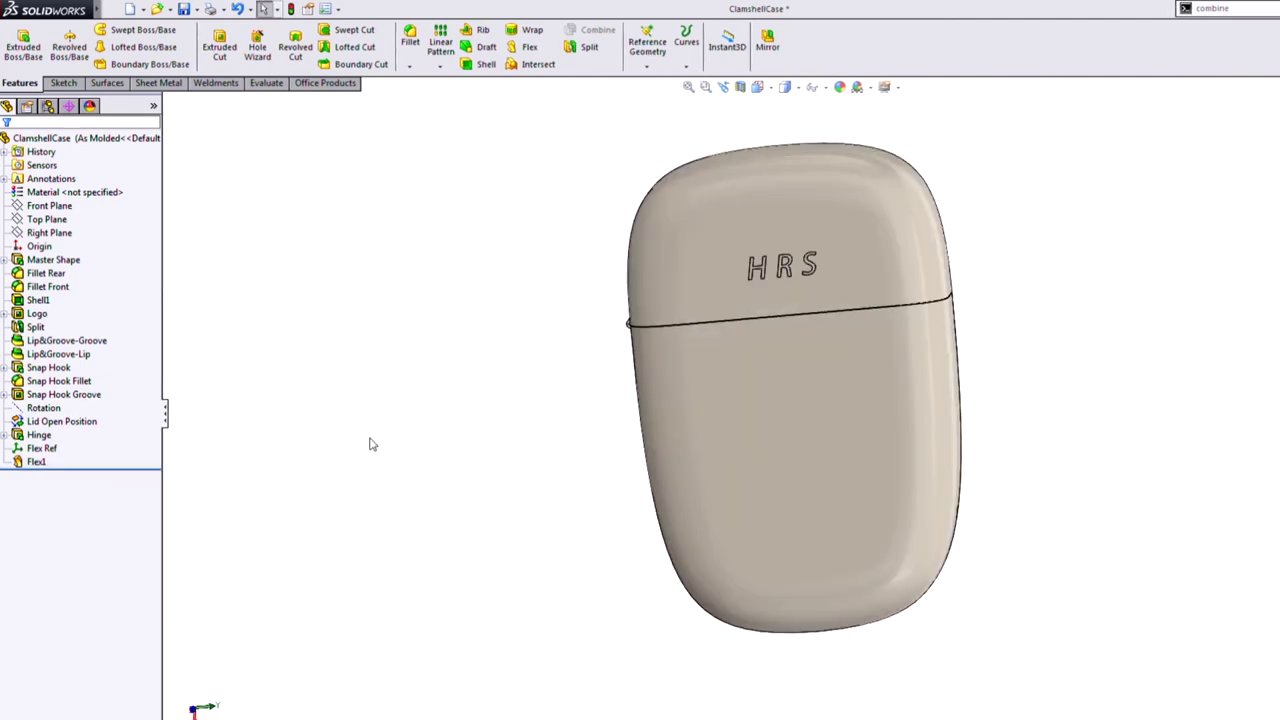
# - Apply a section view through the Front Plane and examine the snap hook engagement and the bent hinge
pyautogui.press('v')
pyautogui.scroll(-8, 948, 300)
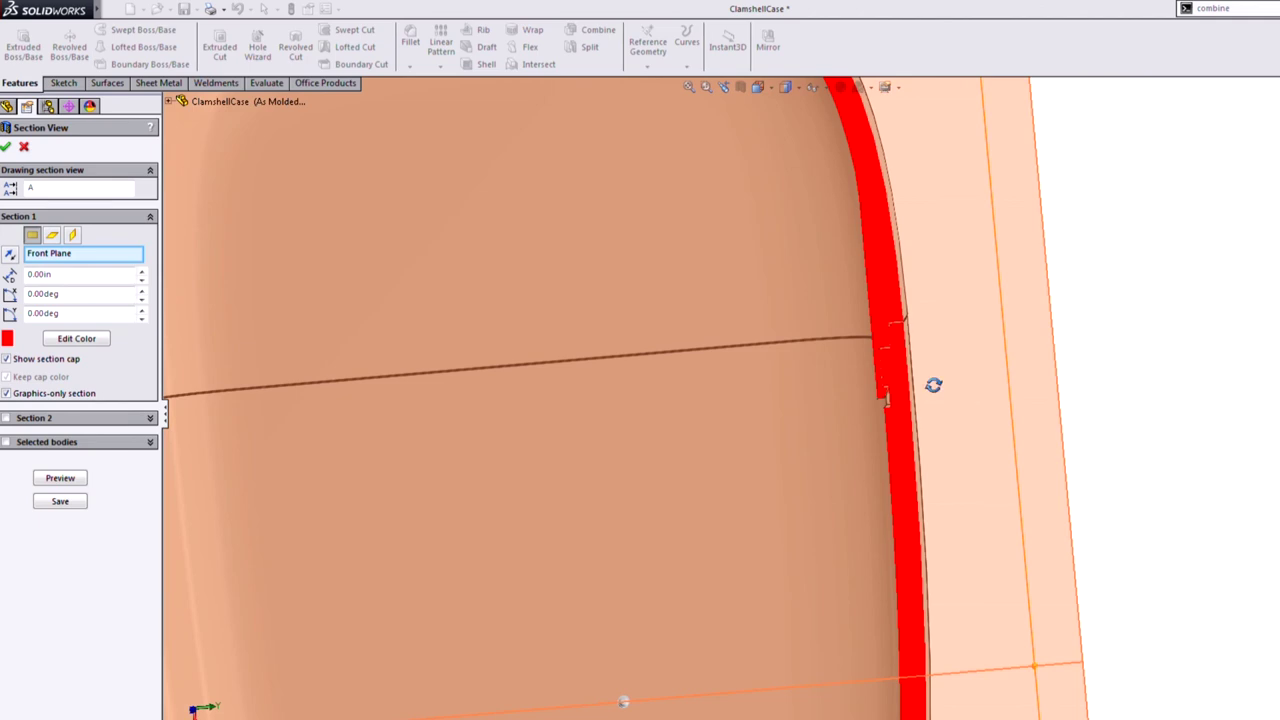
pyautogui.scroll(-3, 886, 387)
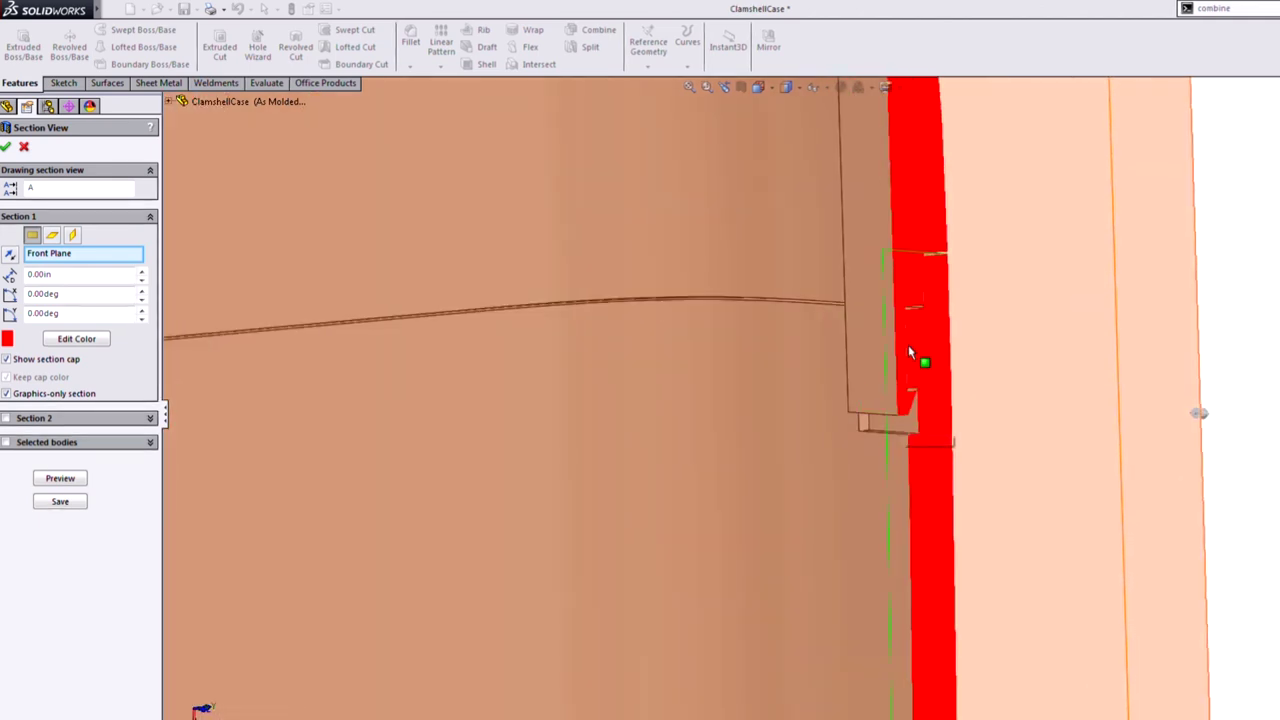
pyautogui.press('Return')
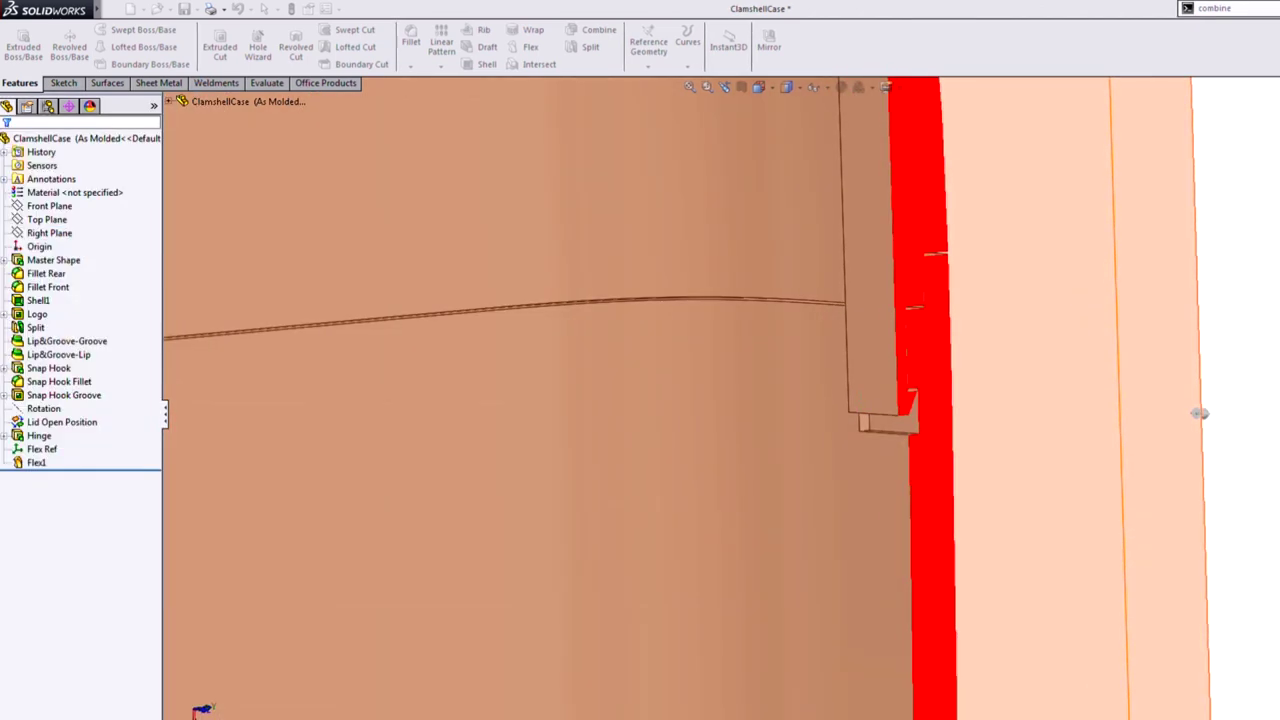
pyautogui.scroll(10, 1080, 477)
pyautogui.scroll(-10, 423, 457)
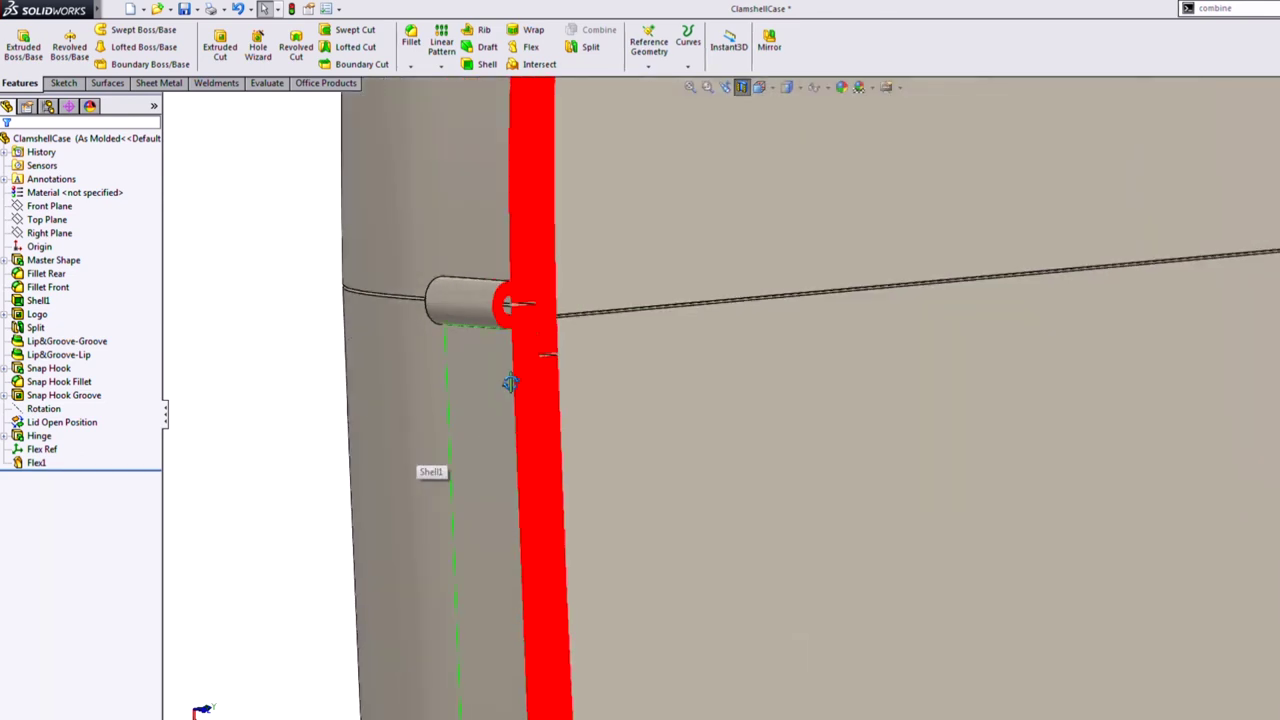
pyautogui.press('f')
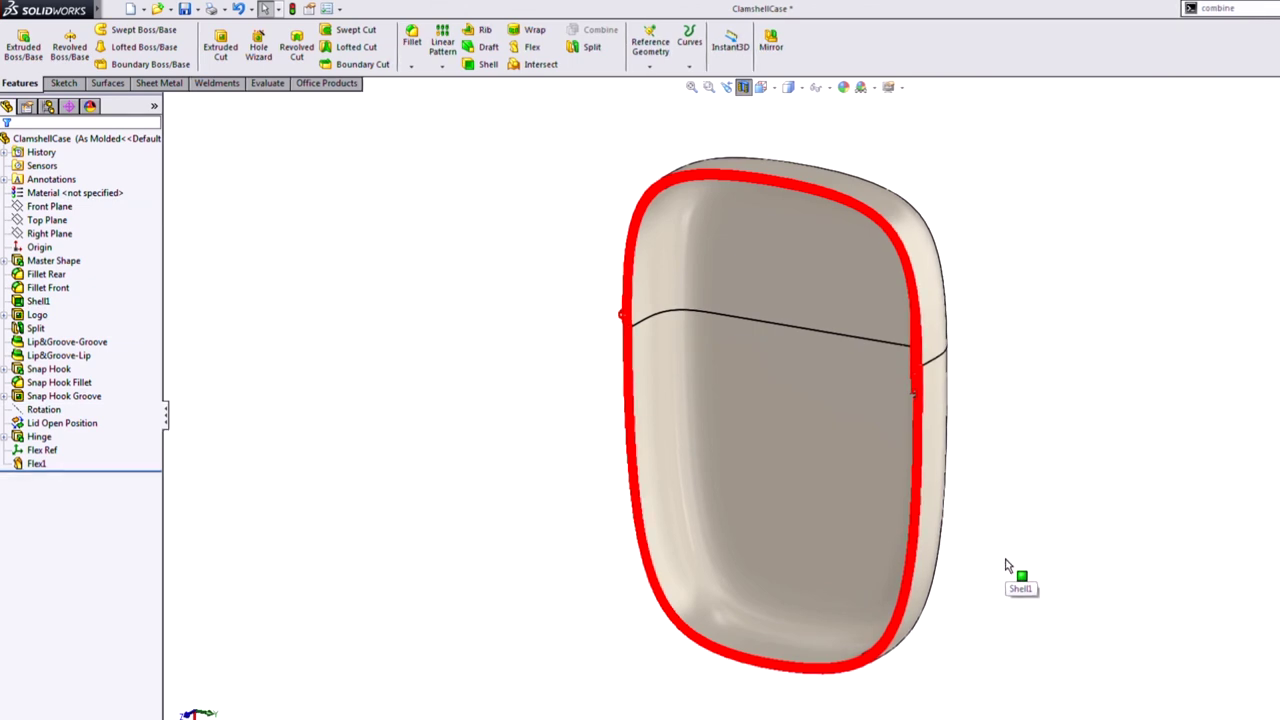
# - Start a new command search in place of the previous search text
pyautogui.click(1247, 8)
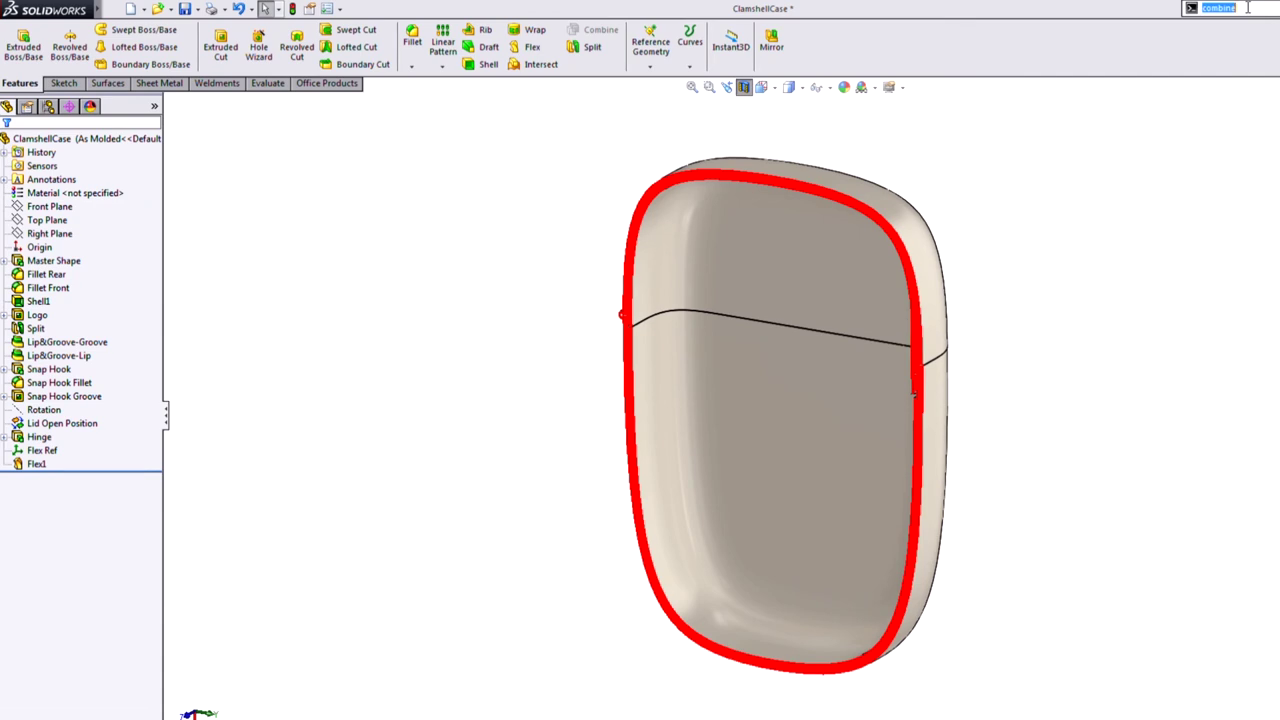